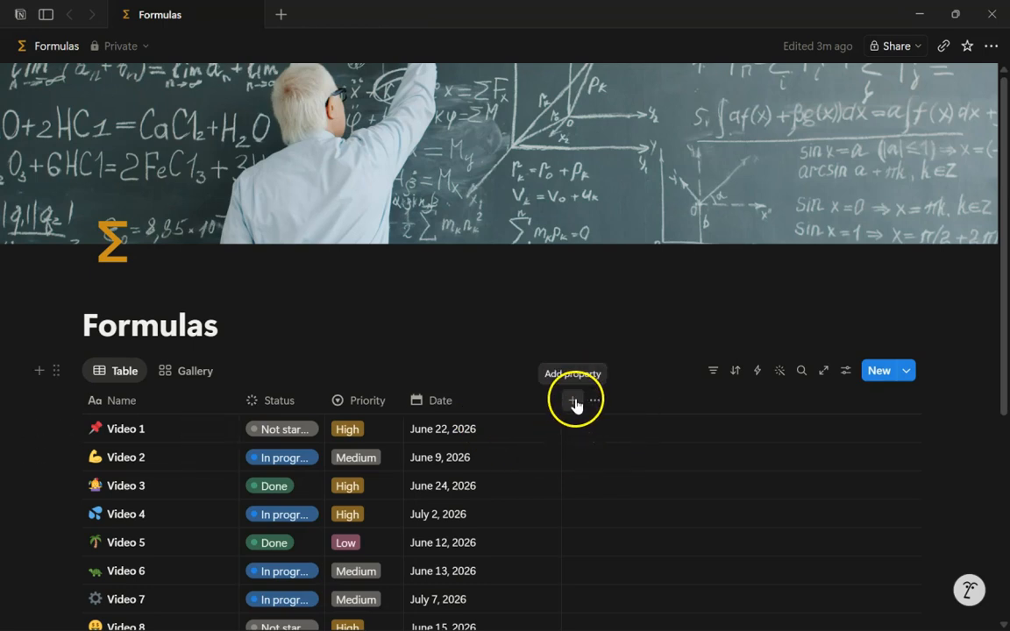
Add a number property named "Likes" to the table
left_click(573, 401)
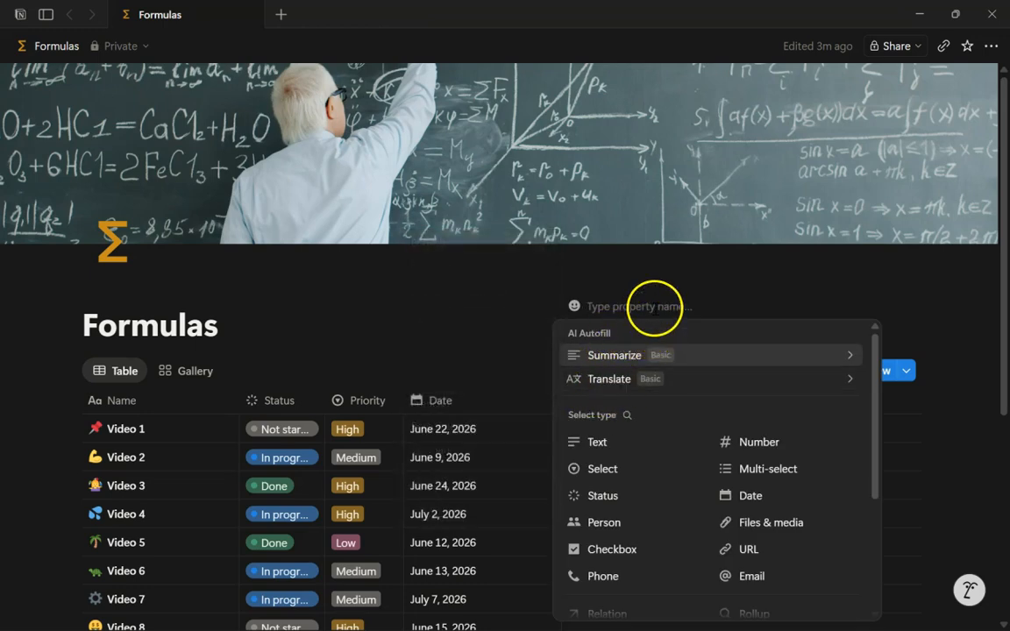
type("Like")
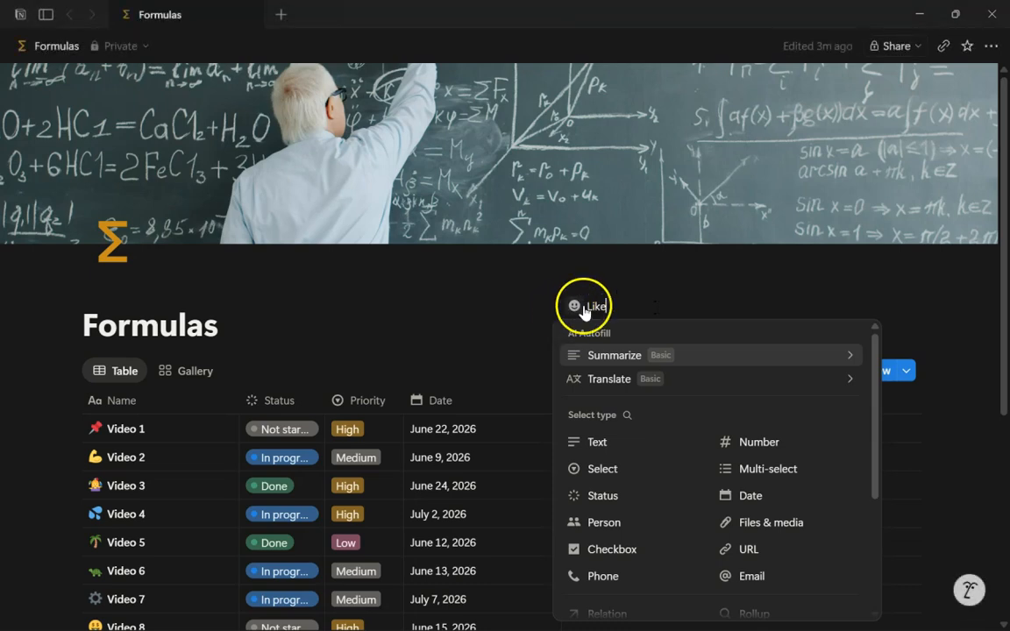
type("s")
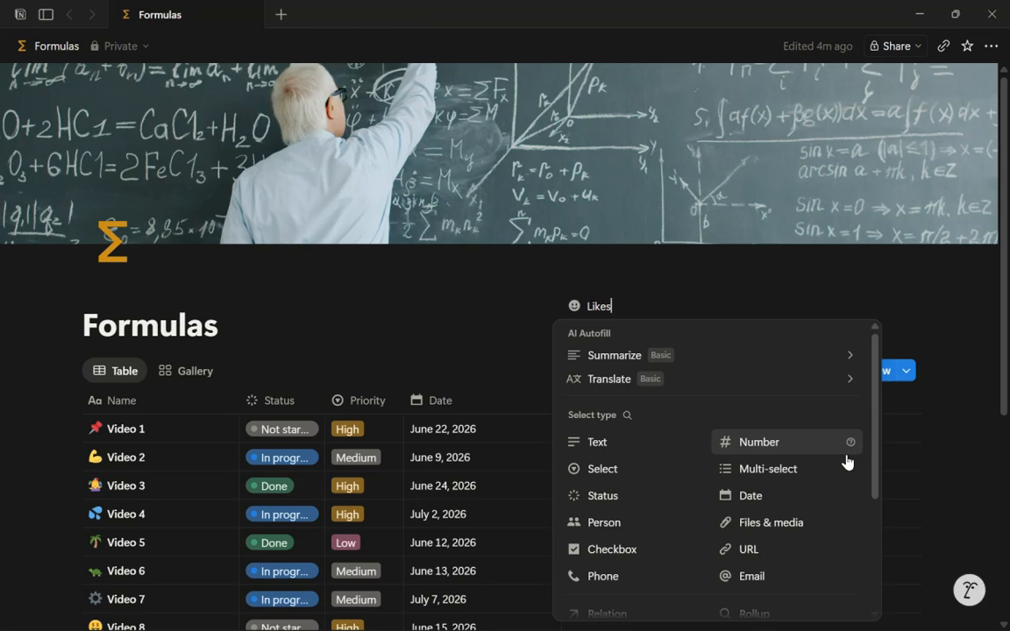
left_click(759, 442)
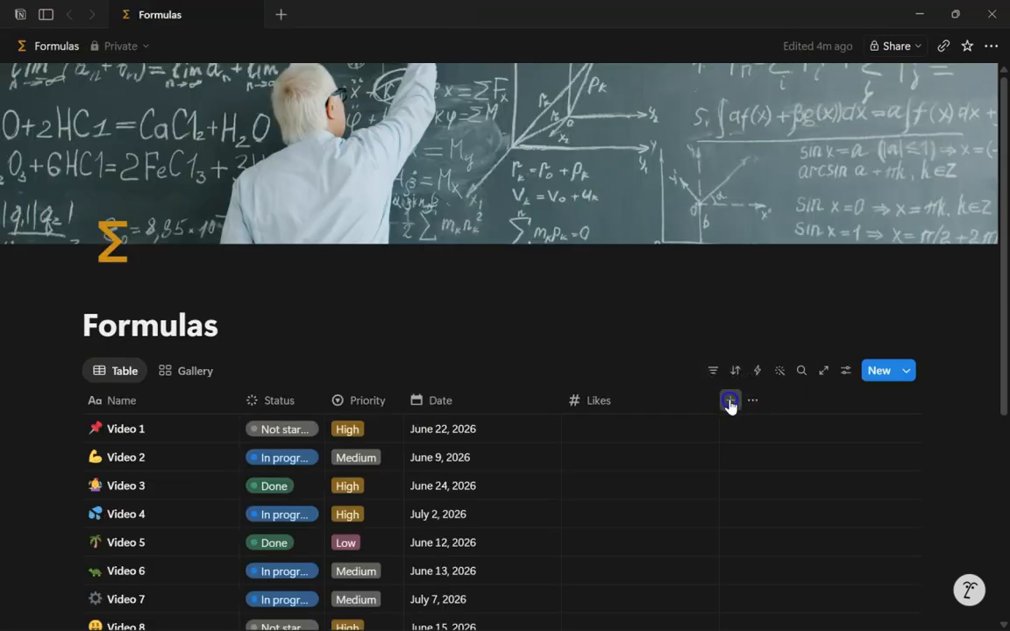
Add a second number property named "Views" to the table
left_click(727, 400)
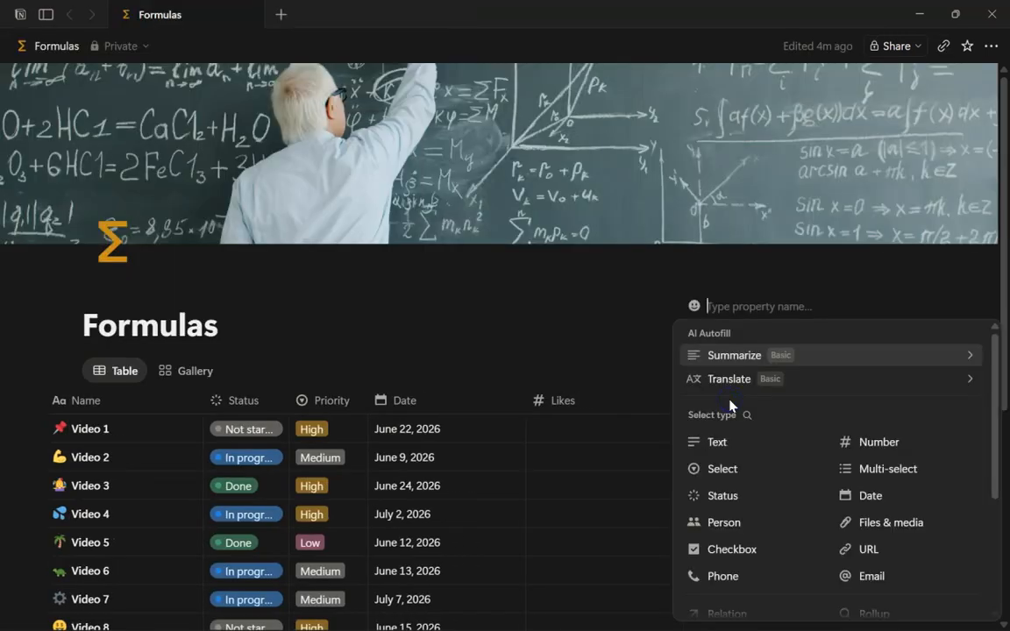
mouse_move(780, 344)
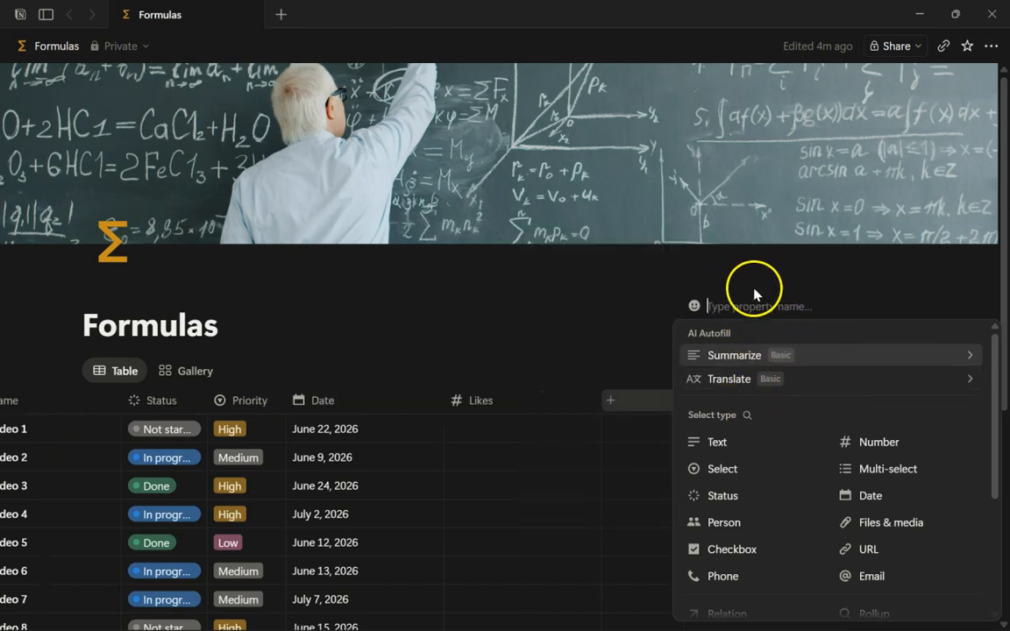
type("Views")
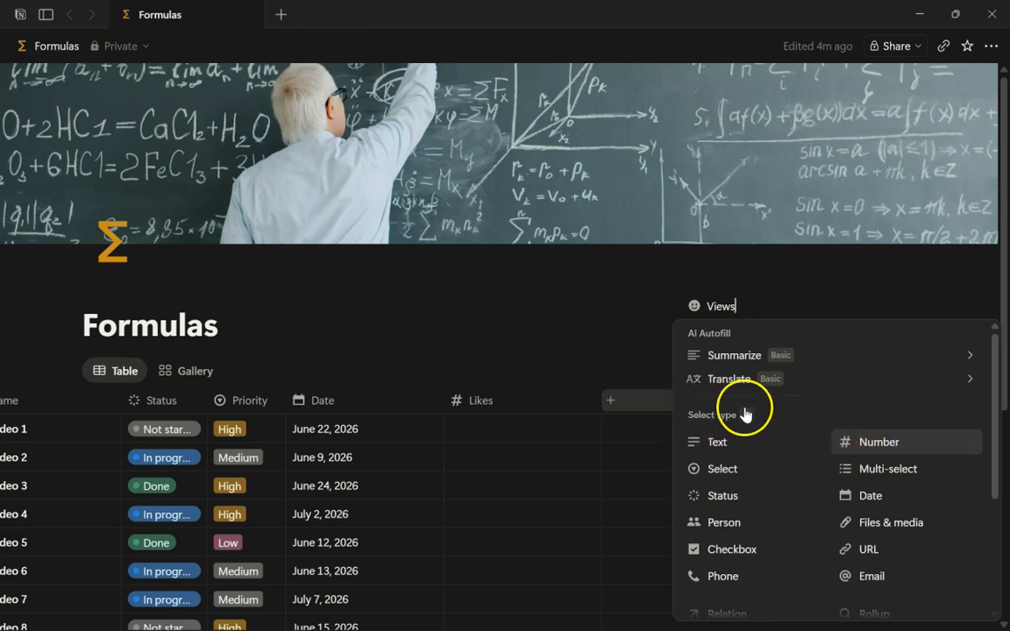
left_click(883, 443)
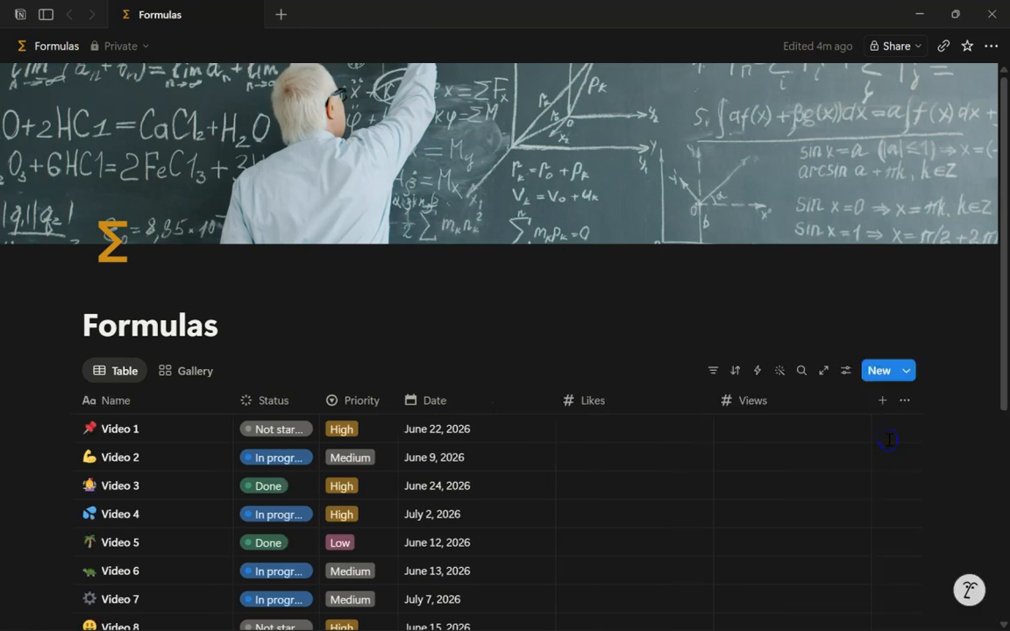
Enter 8 likes and 56 views for Video 1
scroll(701, 333, "down", 2)
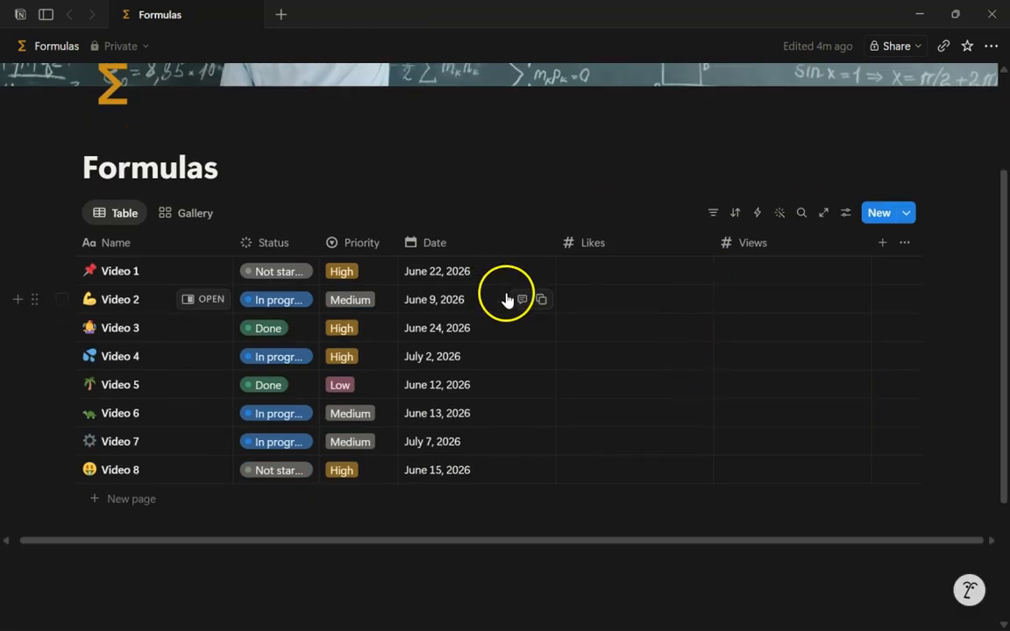
left_click(618, 274)
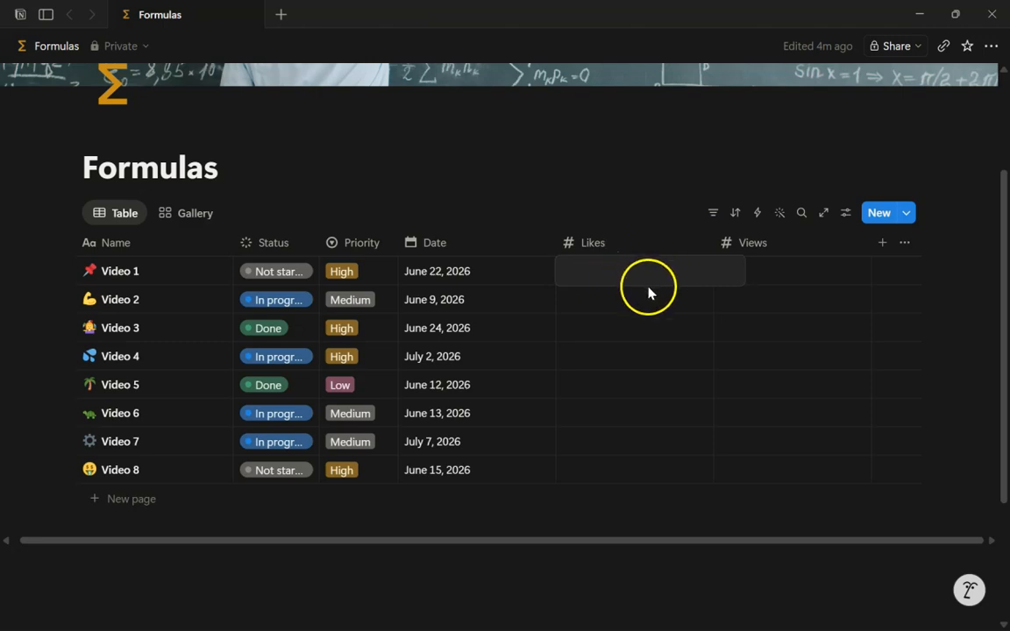
type("8")
key("Return")
left_click(824, 270)
type("56")
key("Return")
Enter 23 likes and 222 views for Video 2
left_click(673, 303)
type("23")
key("Return")
left_click(810, 300)
type("222")
key("Return")
Enter 14 likes and 67 views for Video 3
left_click(697, 330)
type("14")
key("Return")
left_click(816, 331)
type("67")
key("Return")
Enter 53 likes and 345 views for Video 4
left_click(656, 359)
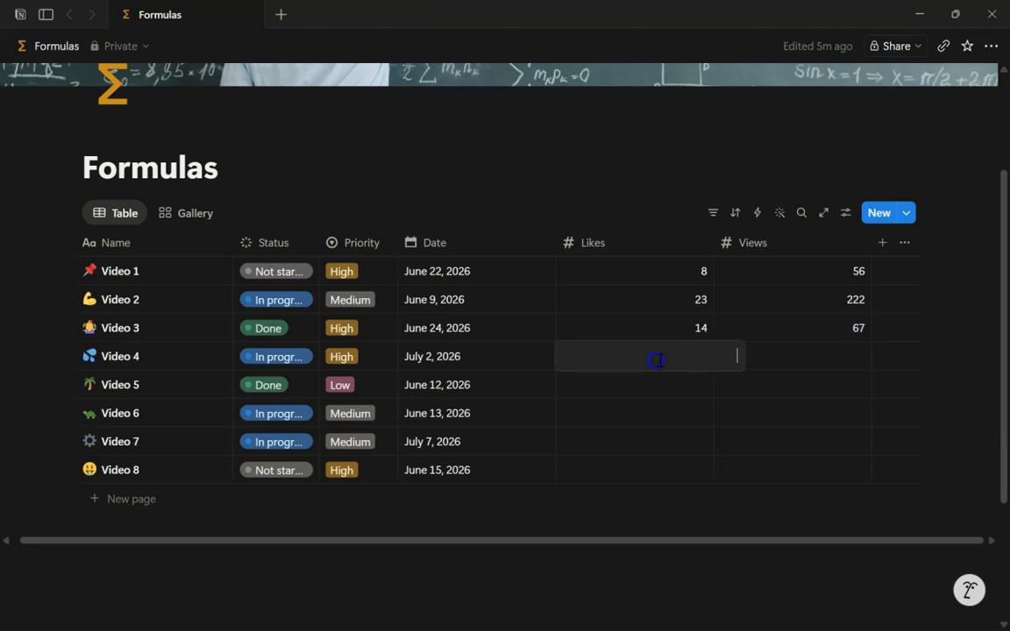
type("53")
key("Return")
left_click(829, 359)
type("345")
key("Return")
Enter 12 likes and 89 views for Video 5
left_click(686, 383)
type("12")
key("Return")
left_click(807, 390)
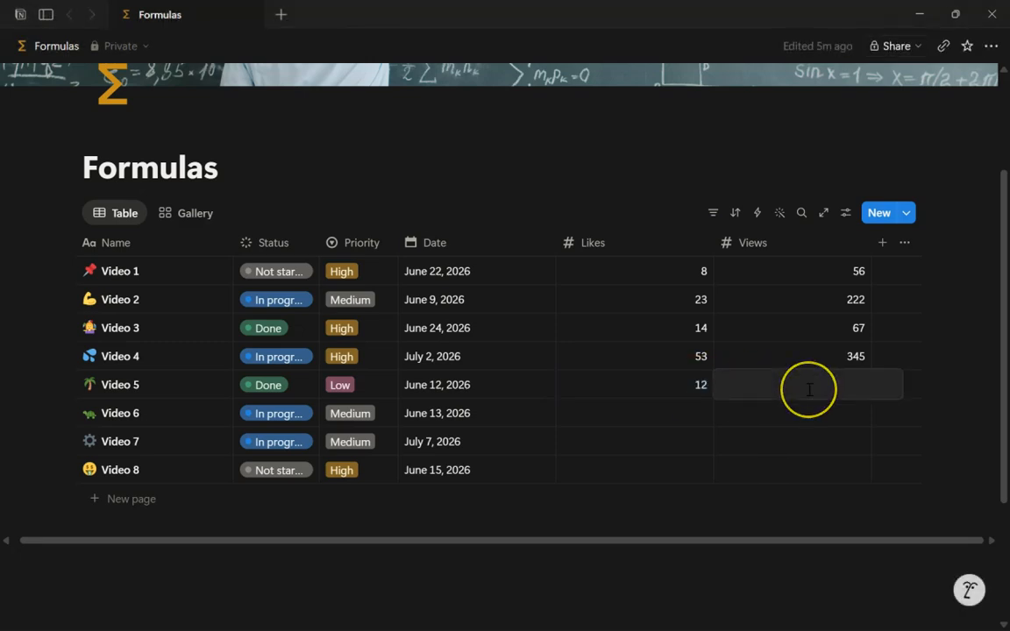
type("89")
key("Return")
Enter 13 likes and 68 views for Video 6
left_click(662, 425)
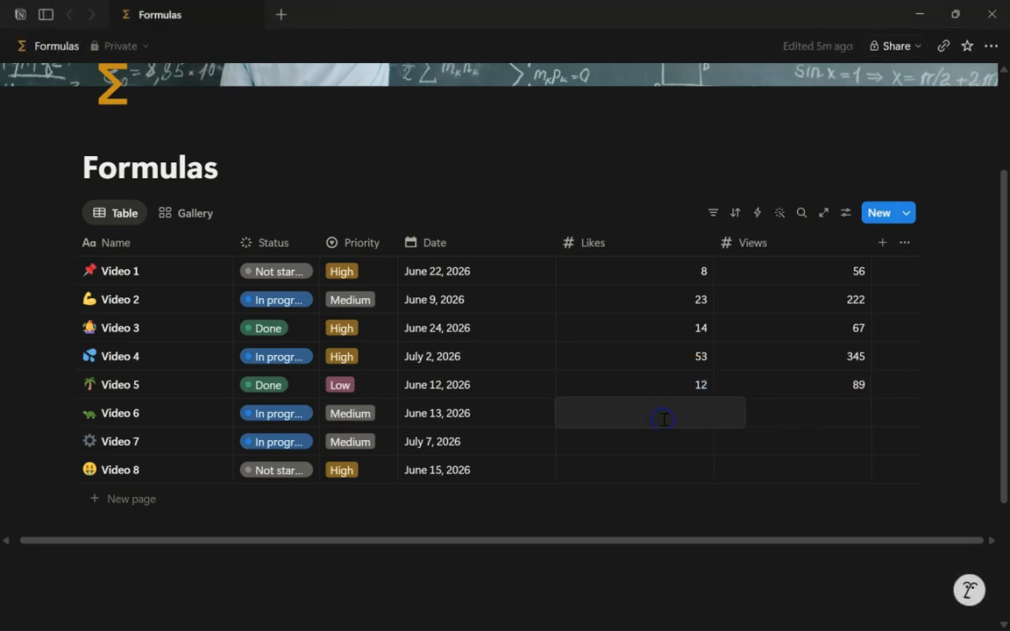
type("13")
key("Return")
left_click(816, 413)
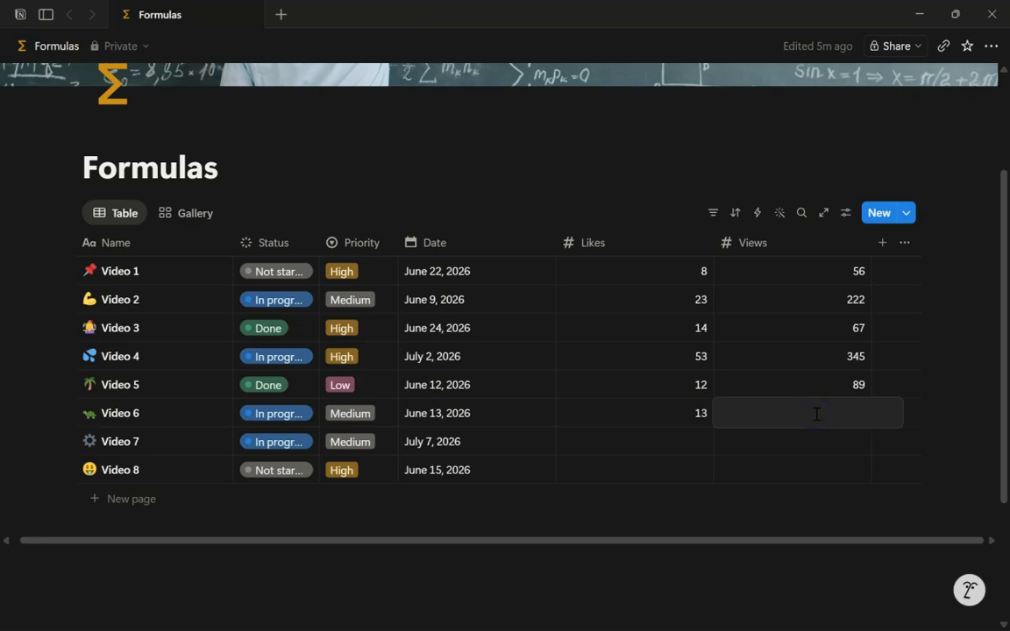
type("68")
Enter 45 likes and 444 views for Video 7
left_click(687, 443)
type("45")
key("Return")
left_click(813, 443)
type("444")
key("Return")
Enter 22 likes and 60 views for Video 8
left_click(649, 471)
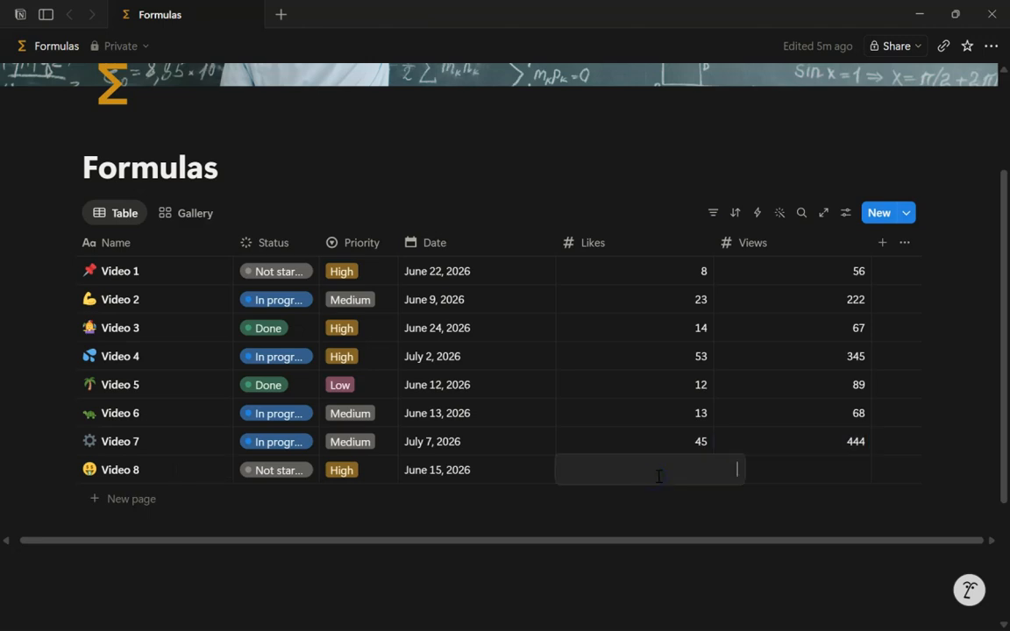
type("22")
left_click(743, 478)
left_click(812, 474)
type("60")
key("Return")
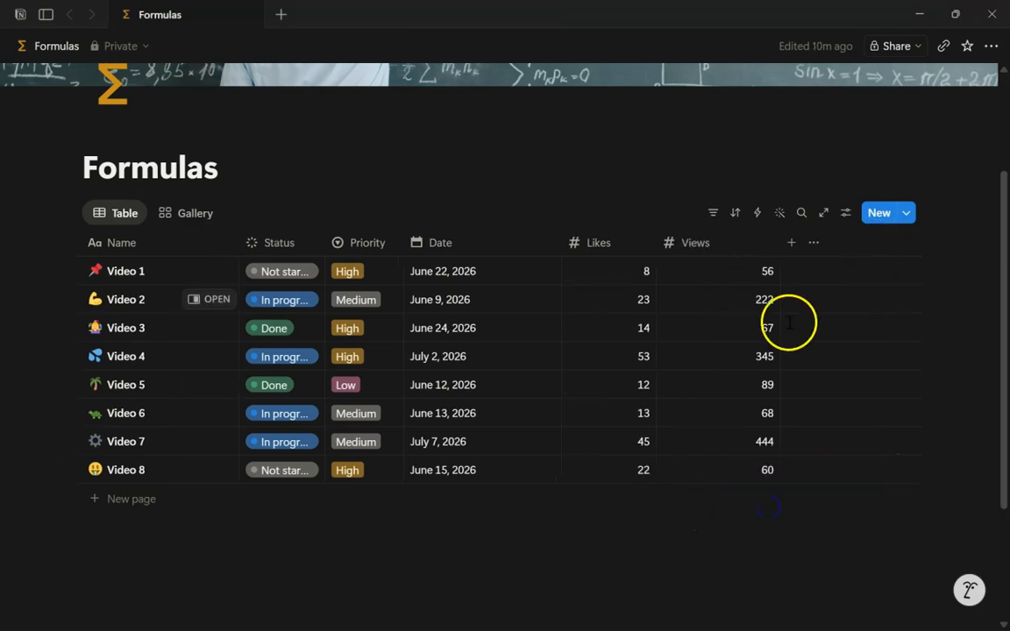
Add a formula property named "Involvment" after the Views column
left_click(790, 244)
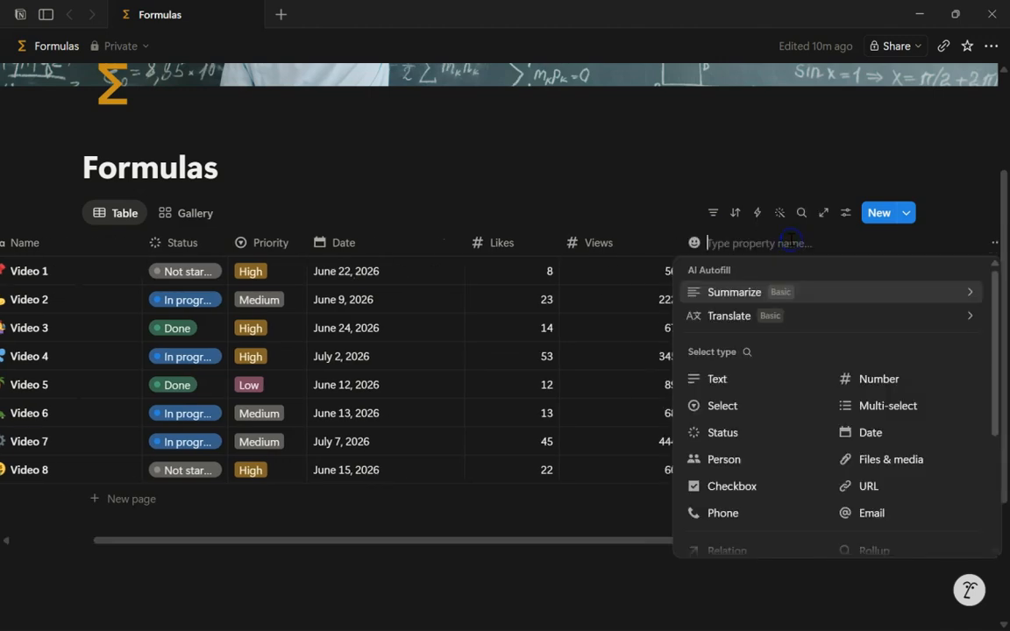
left_click(736, 242)
type("Involvment")
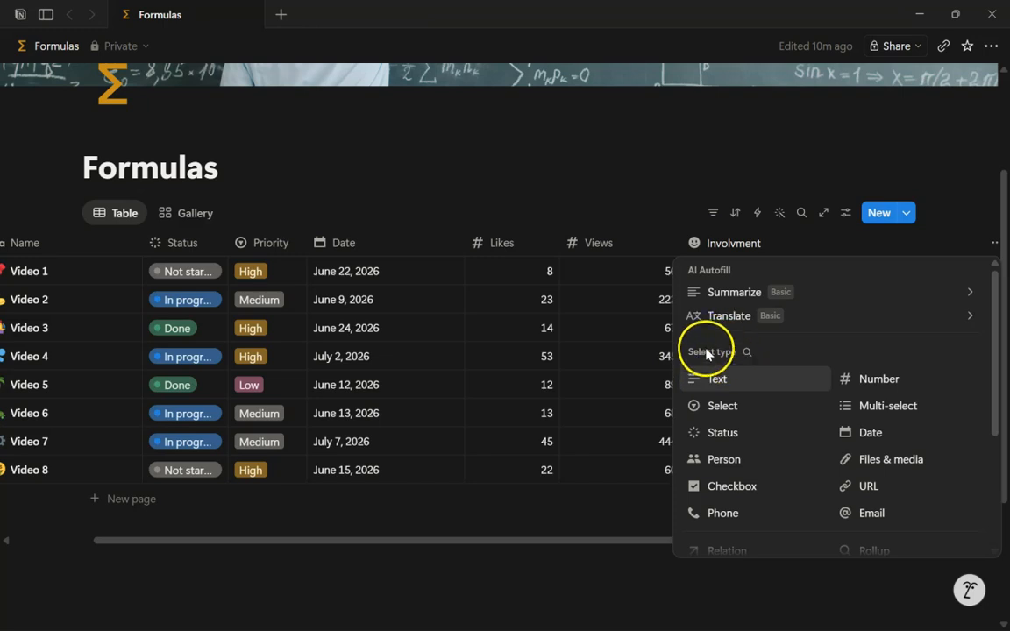
scroll(806, 388, "down", 2)
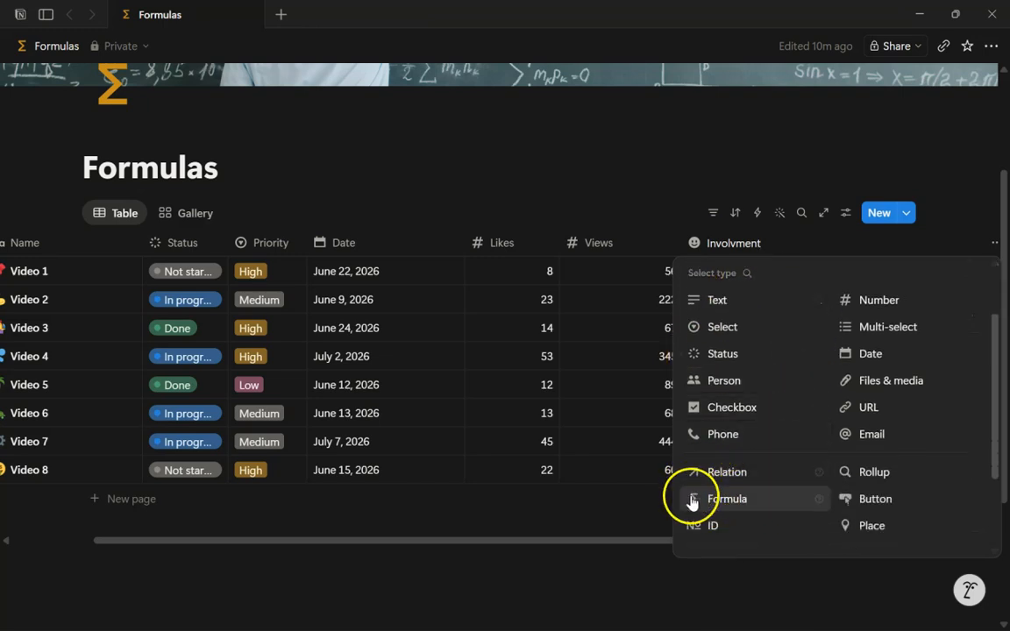
left_click(733, 506)
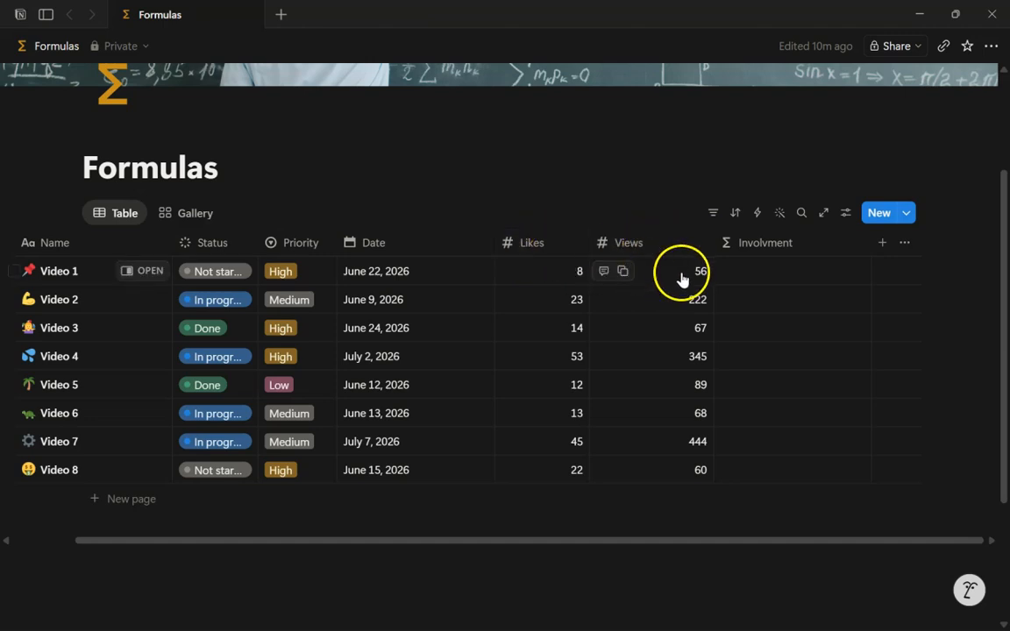
Define the Involvment formula as Likes / Views, using the existing properties and the division operator
left_click(788, 278)
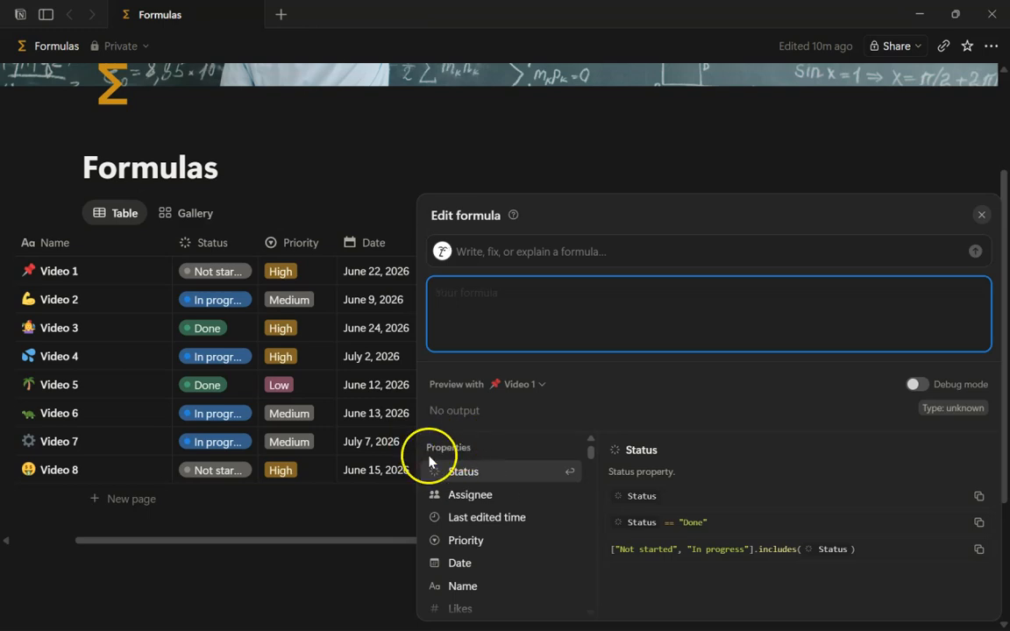
scroll(478, 513, "down", 3)
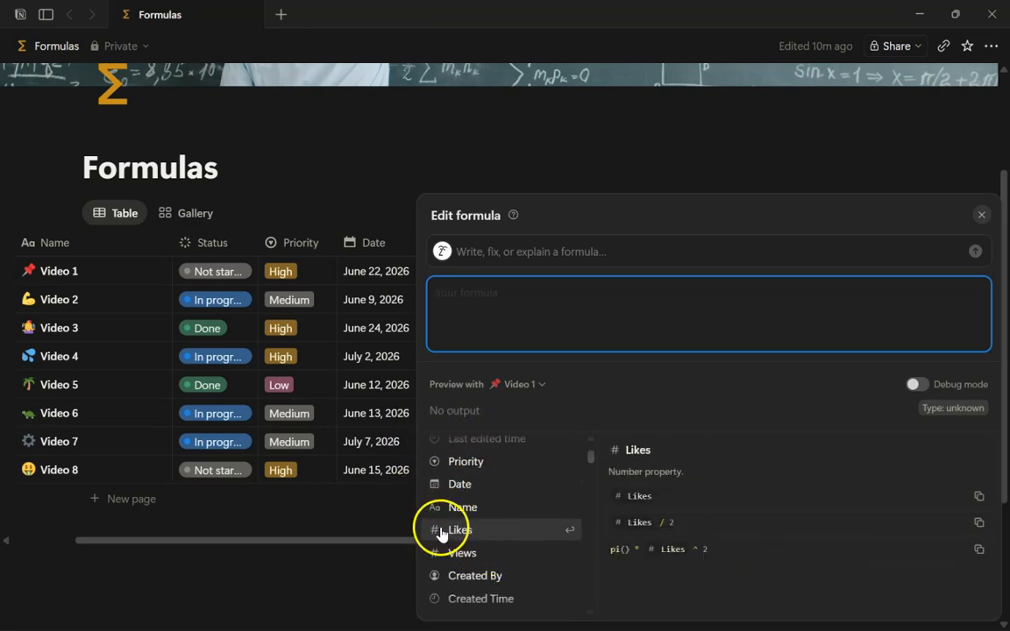
left_click(465, 531)
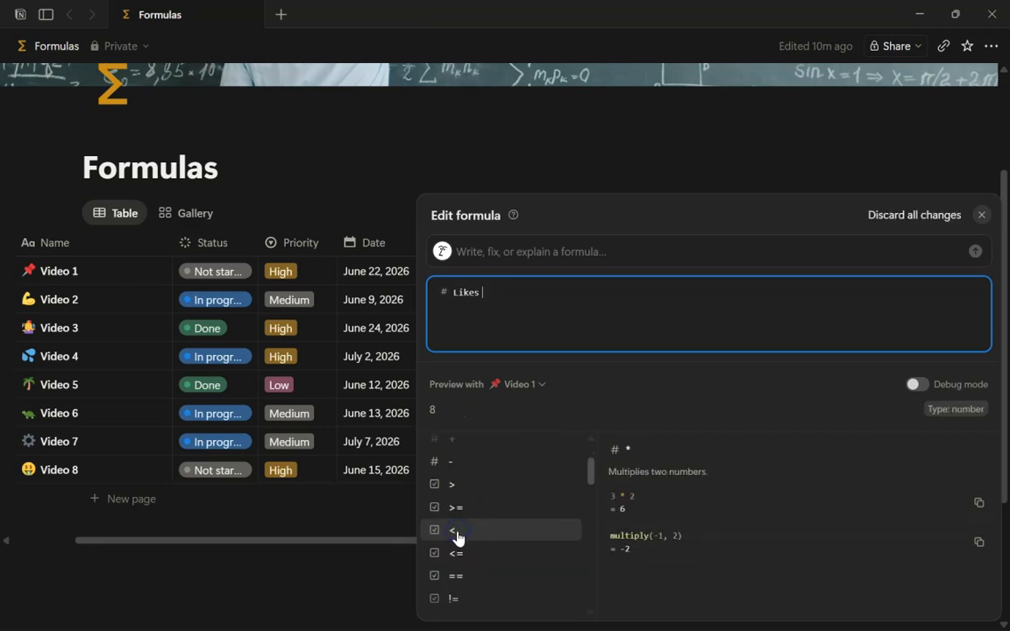
scroll(473, 526, "up", 2)
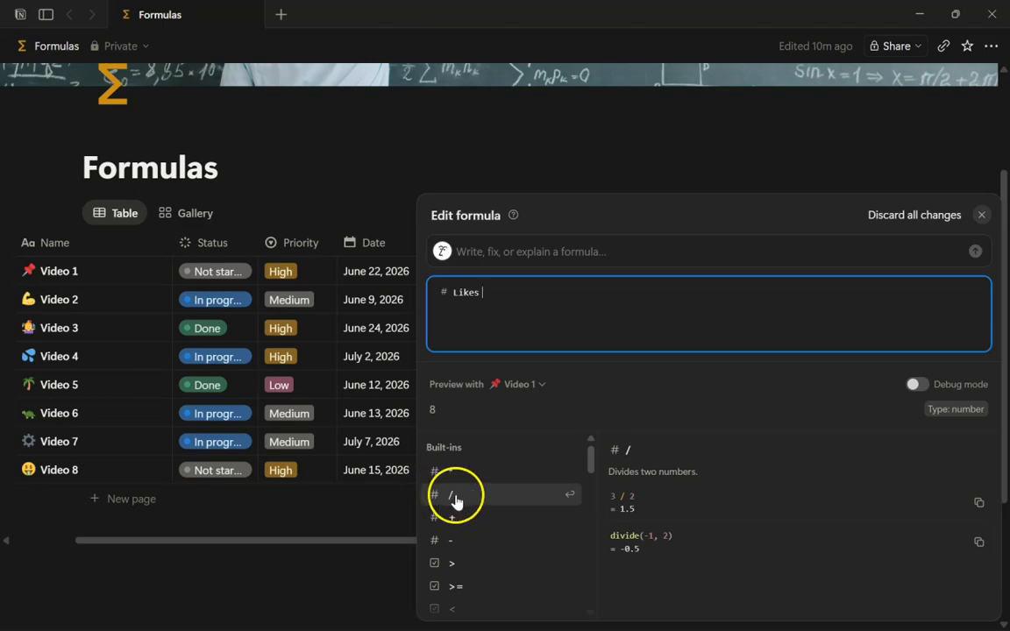
left_click(455, 497)
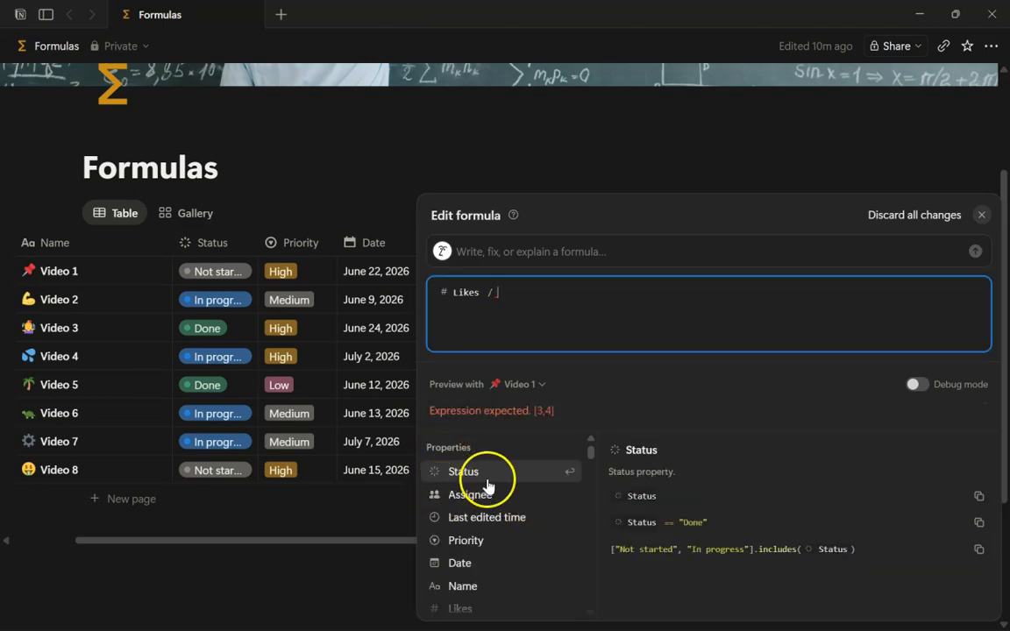
scroll(478, 508, "down", 1)
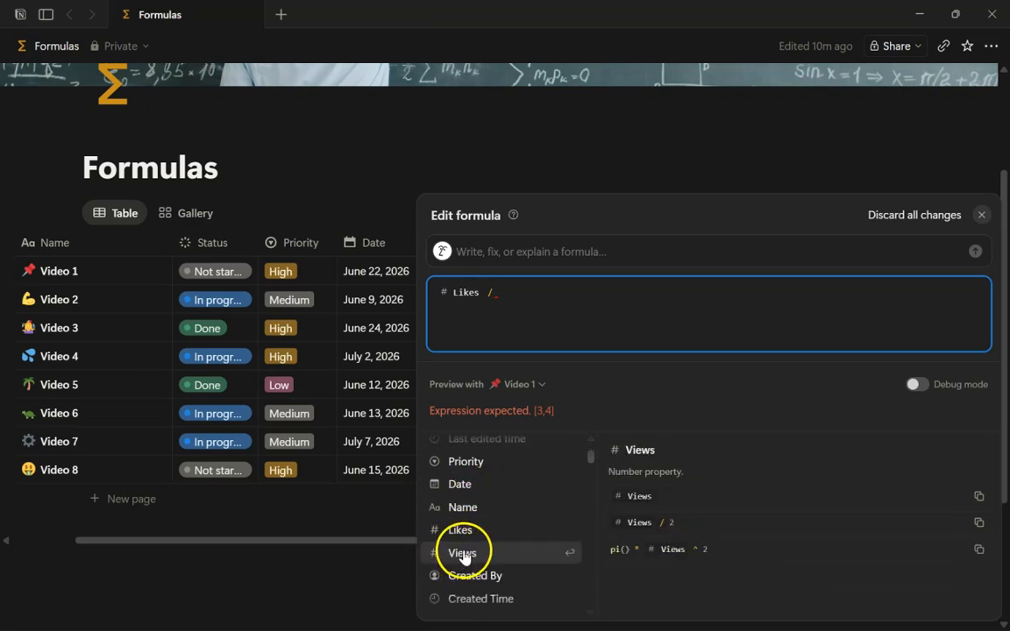
left_click(461, 553)
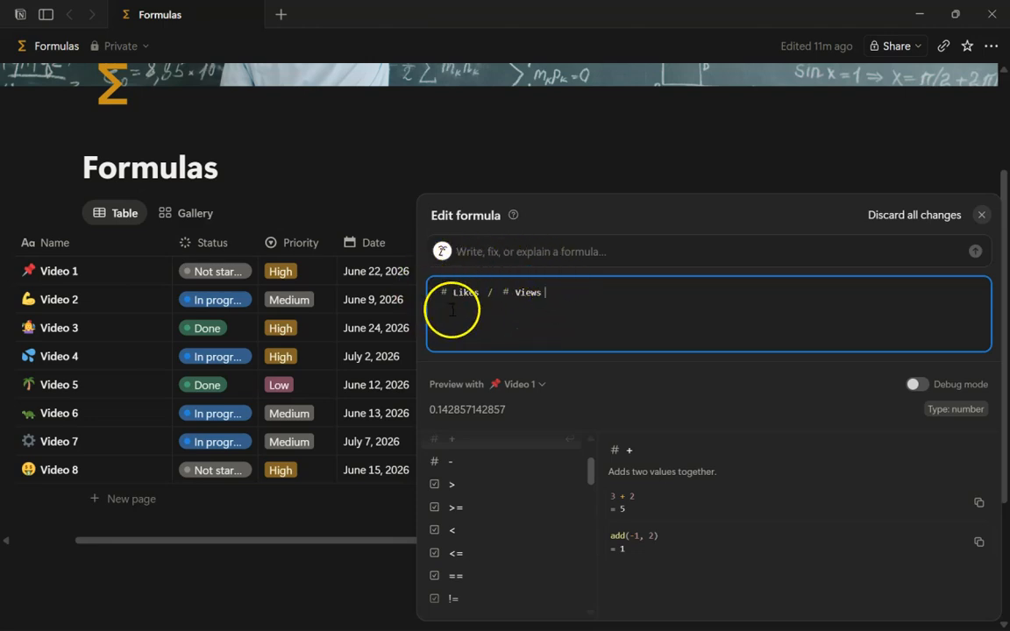
left_click(638, 136)
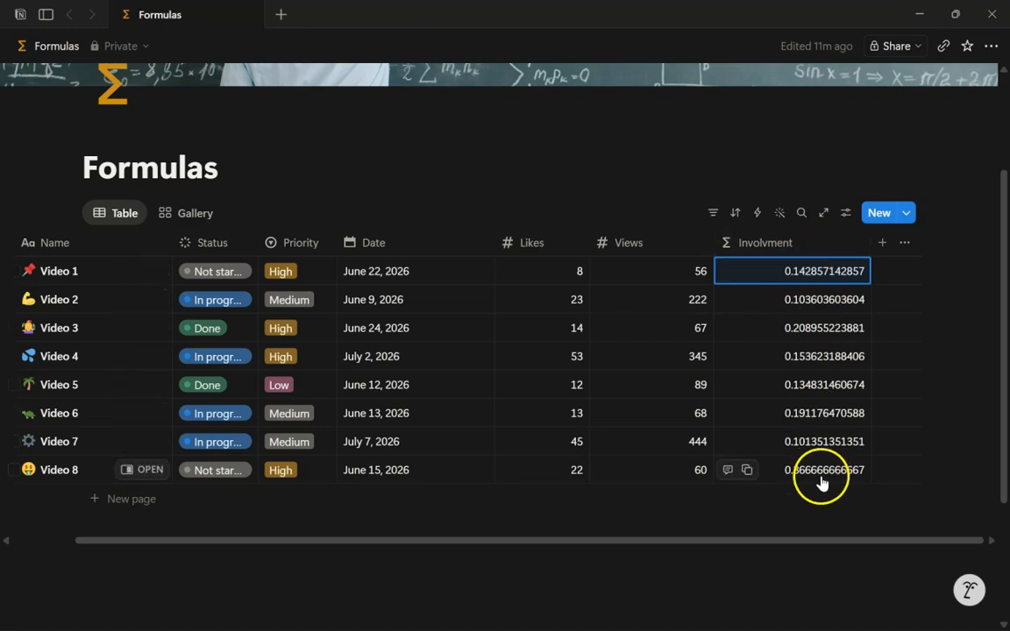
Format the Involvment property's results as Percent with 2 decimal places
left_click(791, 245)
mouse_move(805, 306)
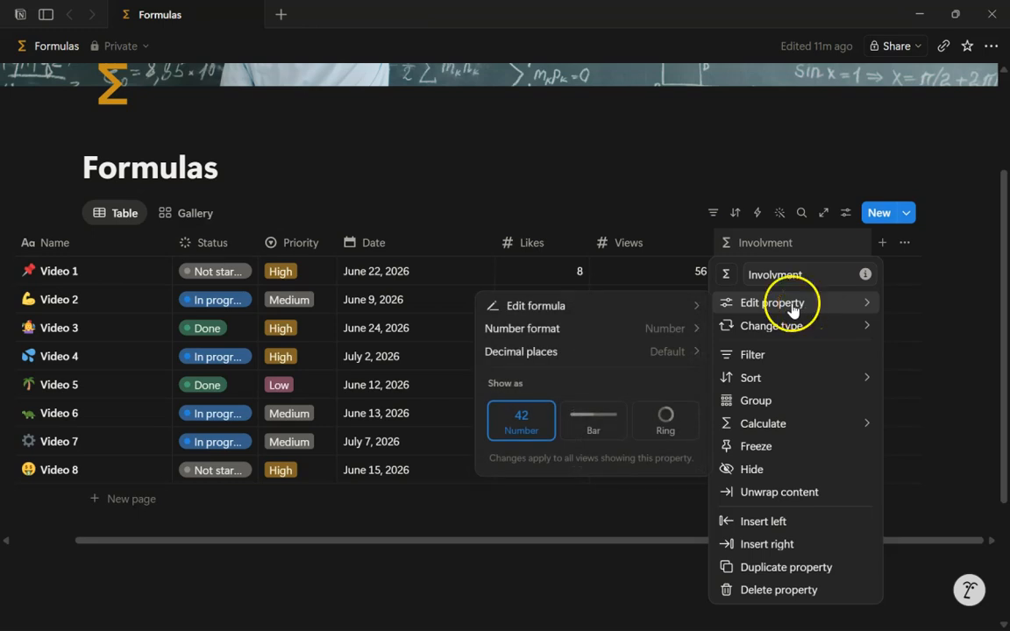
left_click(667, 351)
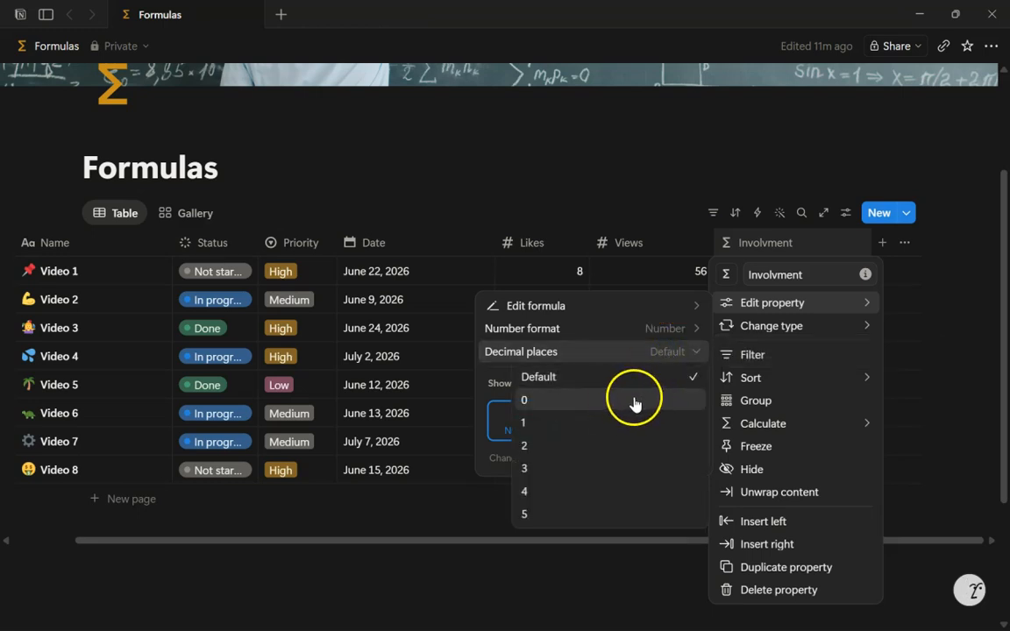
left_click(624, 448)
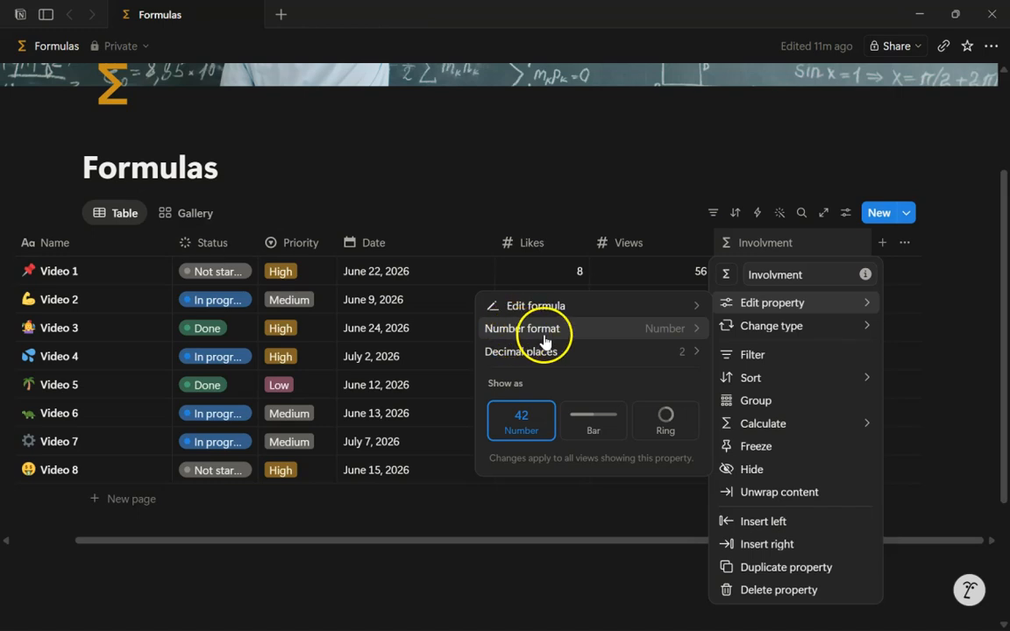
left_click(678, 336)
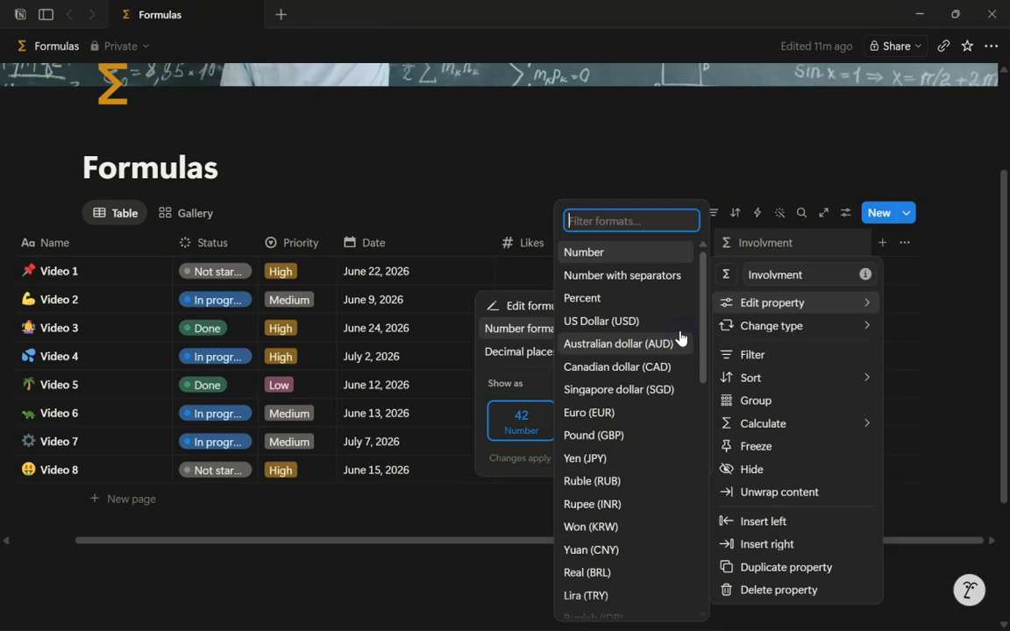
left_click(581, 299)
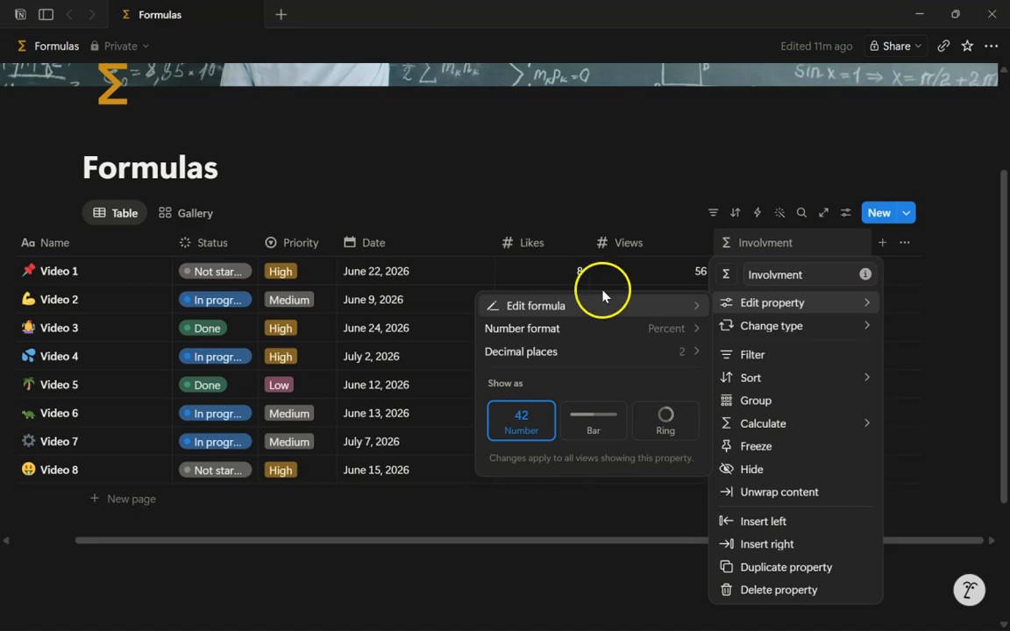
left_click(736, 165)
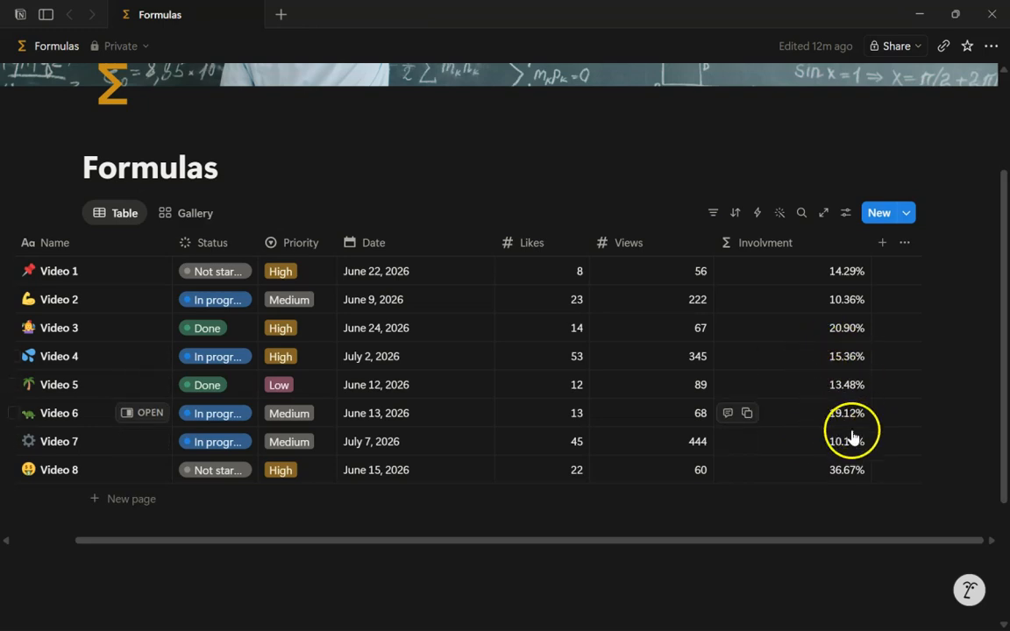
Set the Likes value for Video 2 to 15
left_click(575, 302)
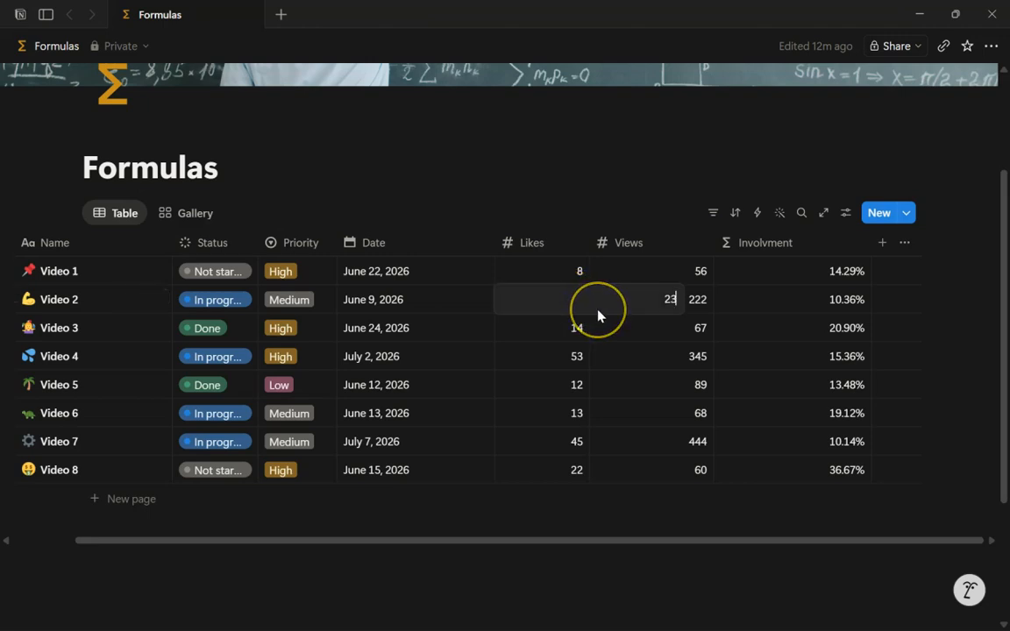
key("BackSpace")
key("BackSpace")
type("15")
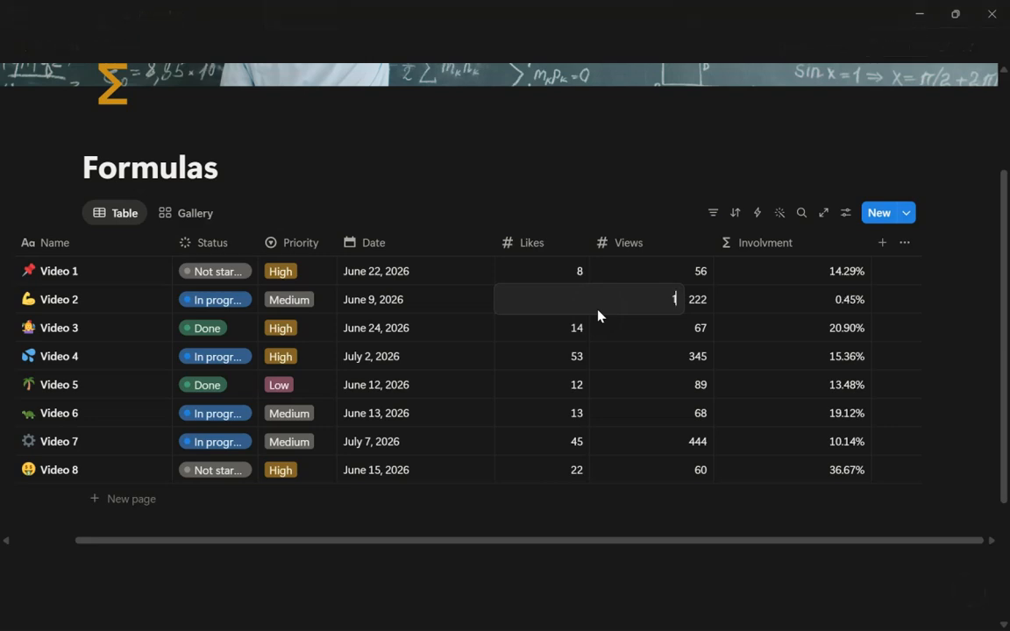
left_click(767, 503)
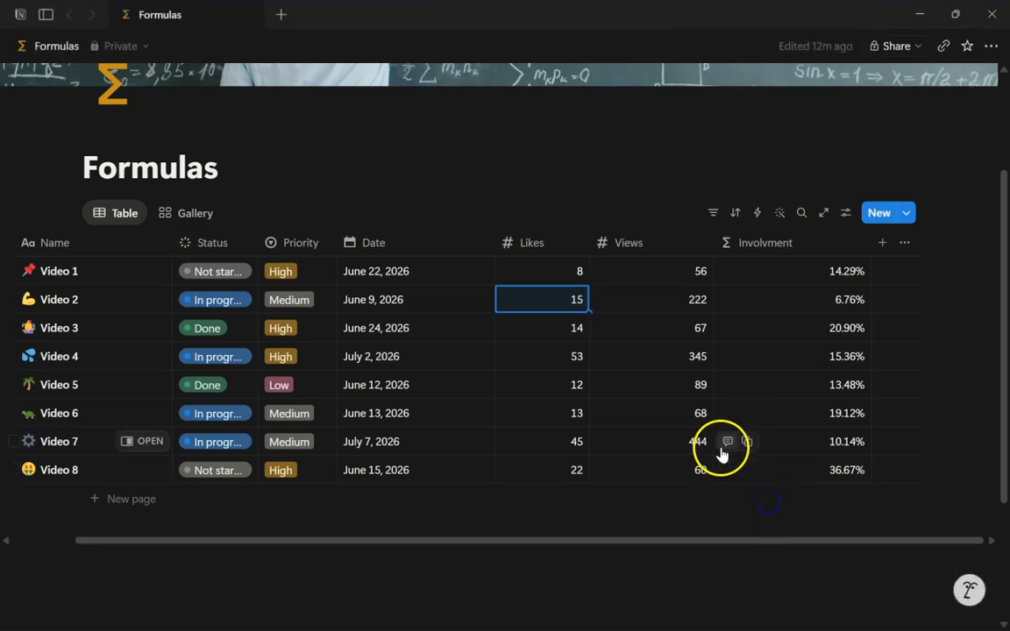
Set the Likes value for Video 7 to 38
left_click(576, 443)
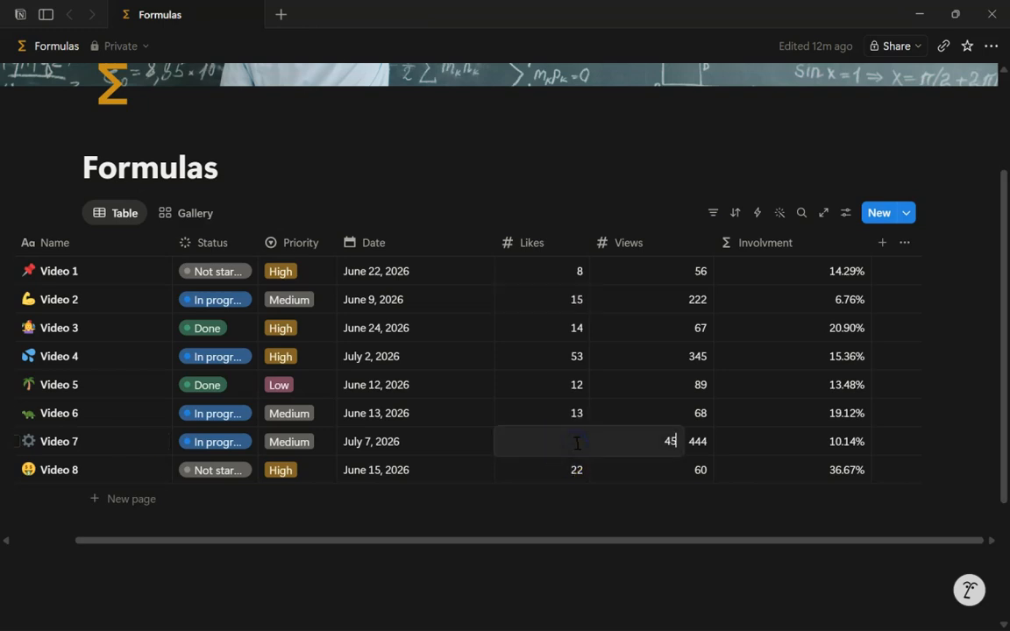
key("BackSpace")
key("BackSpace")
type("38")
key("Return")
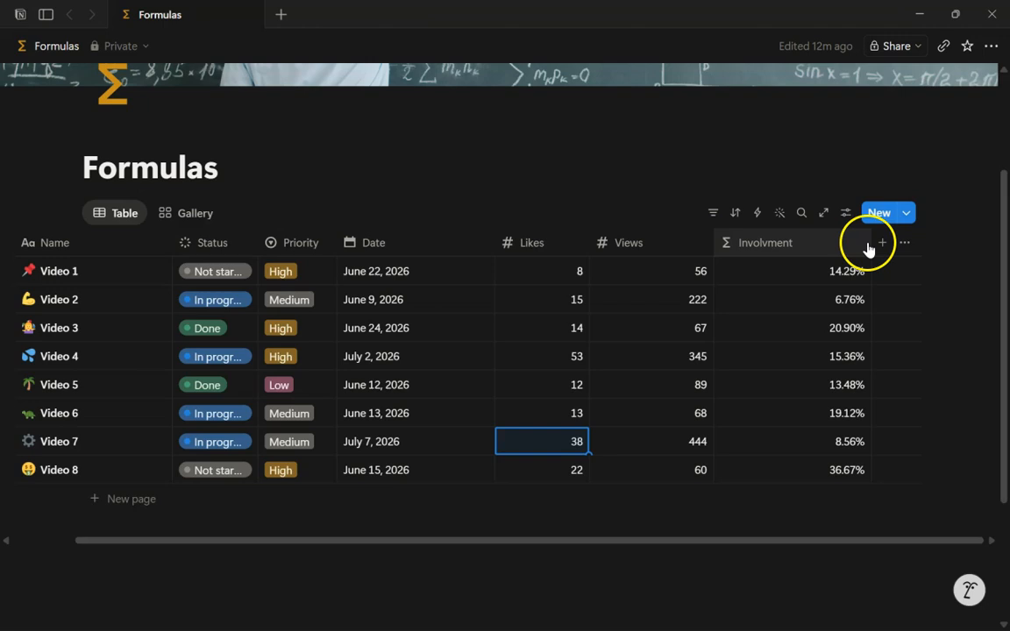
Narrow the Involvment column and add a formula property named "Involvment P/F" after it
left_click_drag(873, 242, 815, 246)
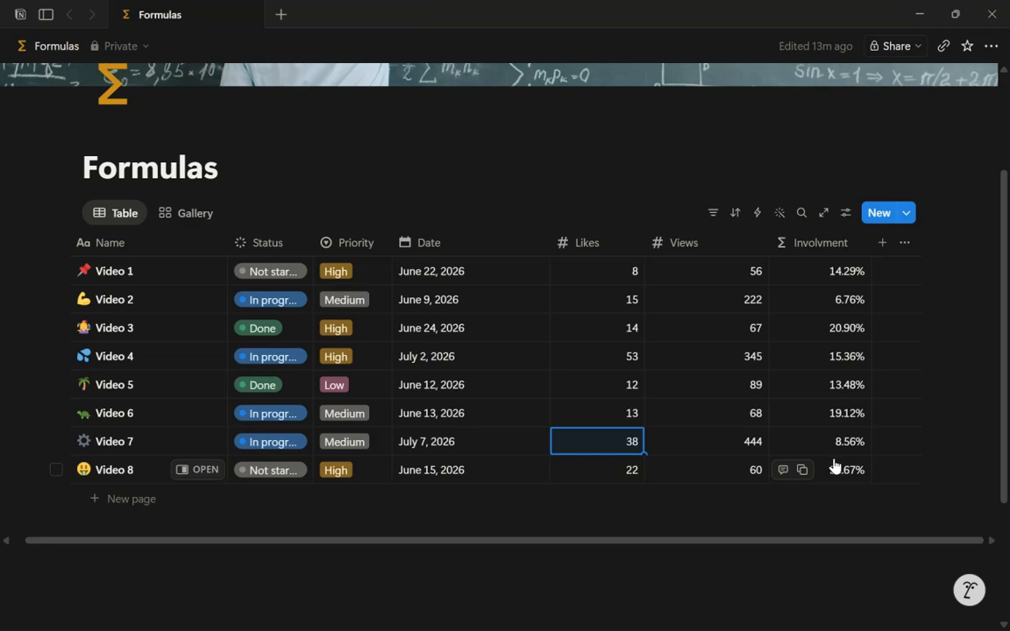
left_click(647, 568)
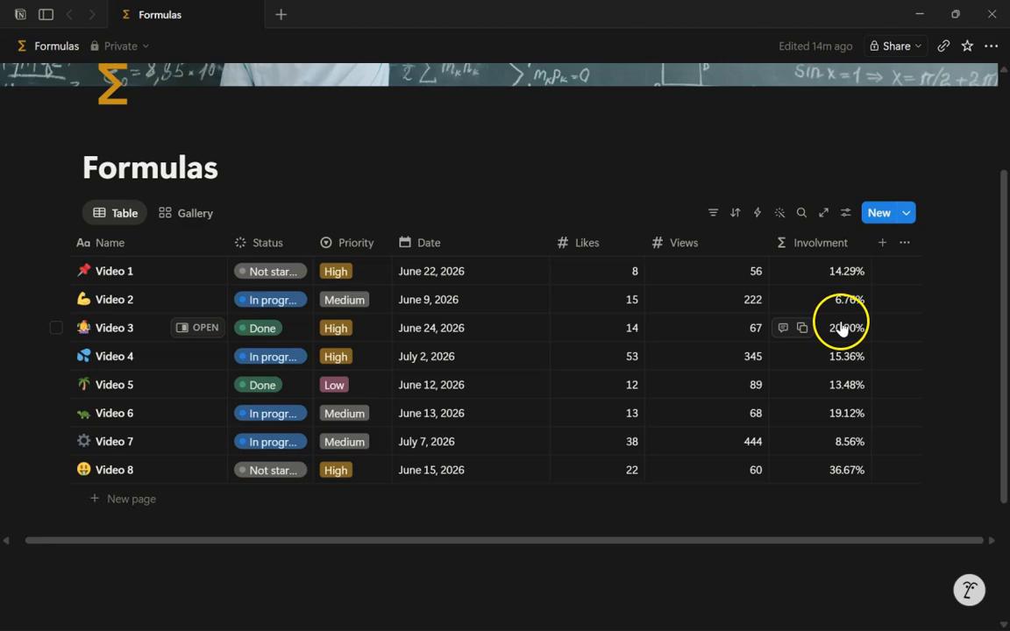
left_click(881, 244)
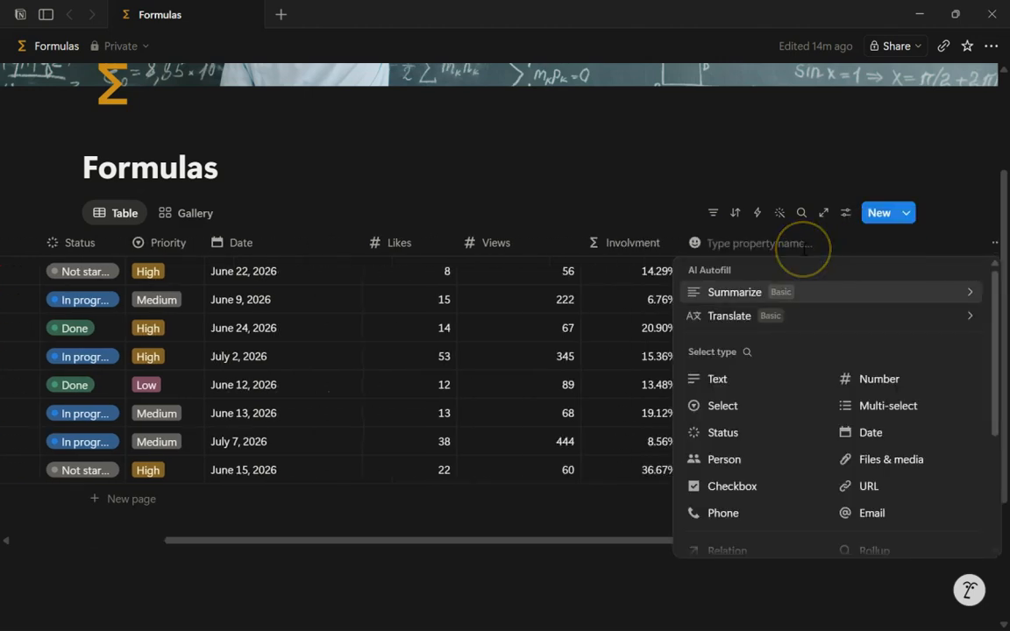
type("Involvment P/F")
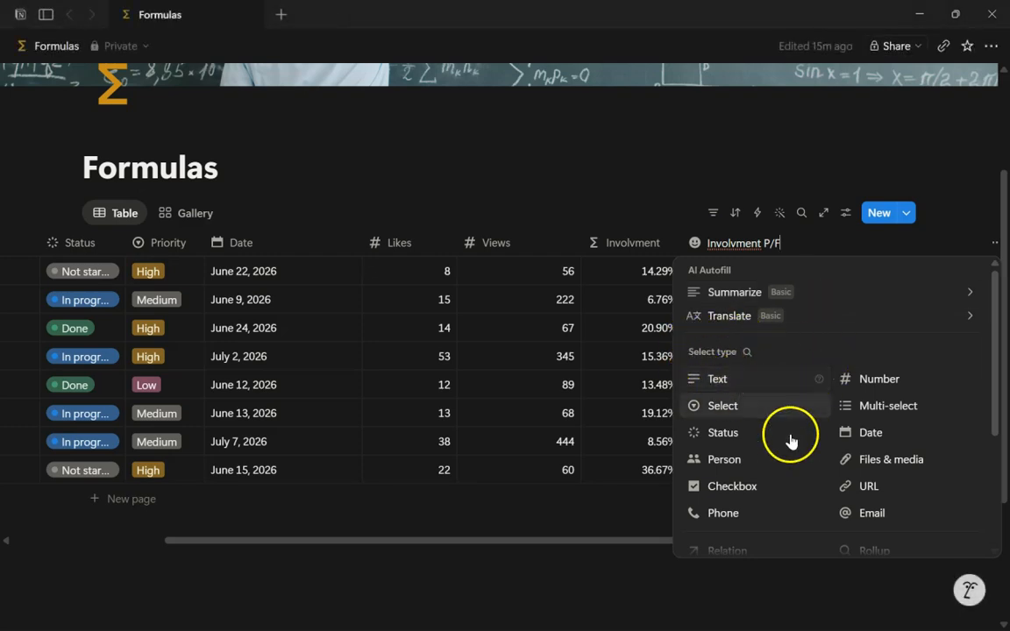
scroll(791, 439, "down", 1)
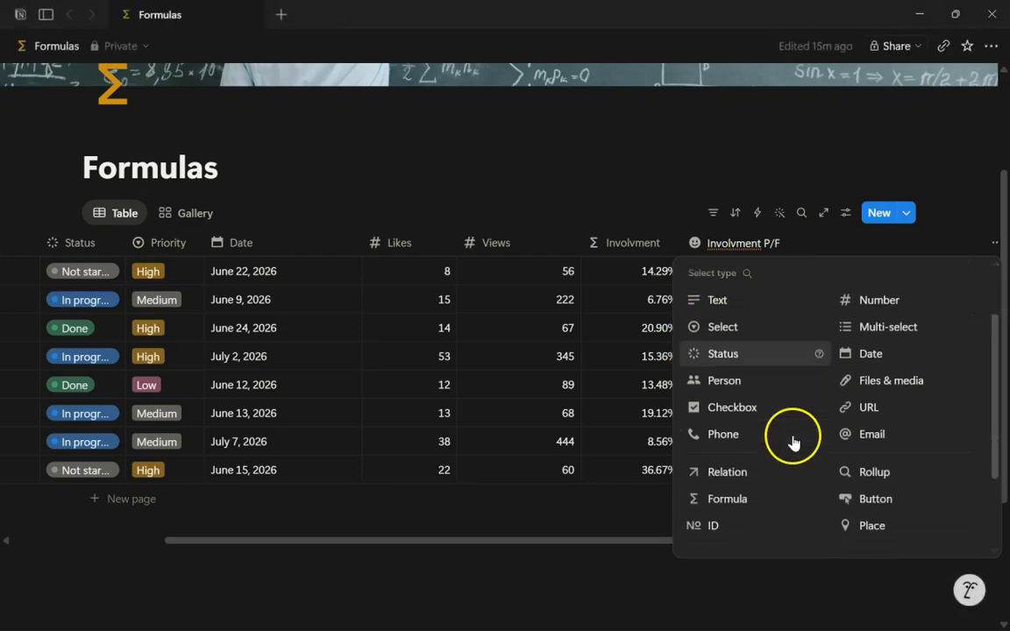
left_click(741, 499)
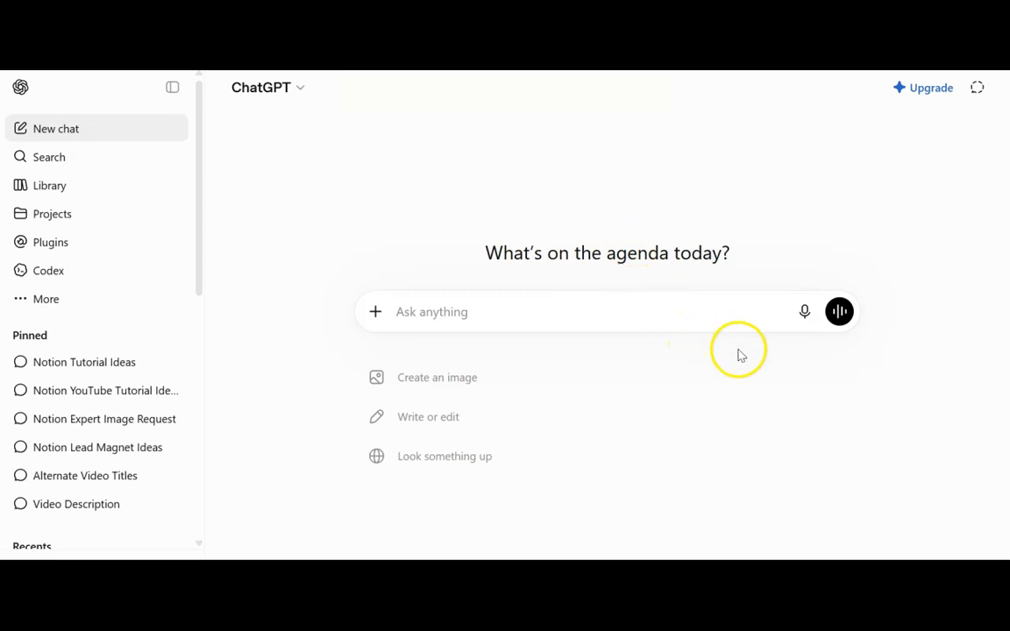
Switch to ChatGPT and dictate a request for a Notion if-then formula for Involvement P/F: green-check pass at 10% or higher, red-X fail below 10%
left_click(805, 314)
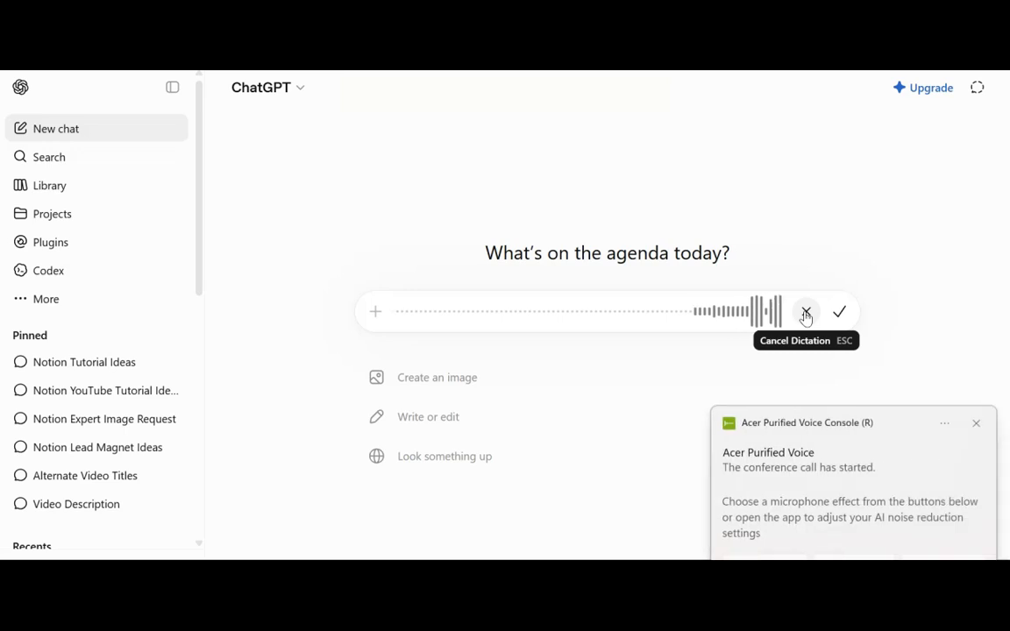
left_click(976, 423)
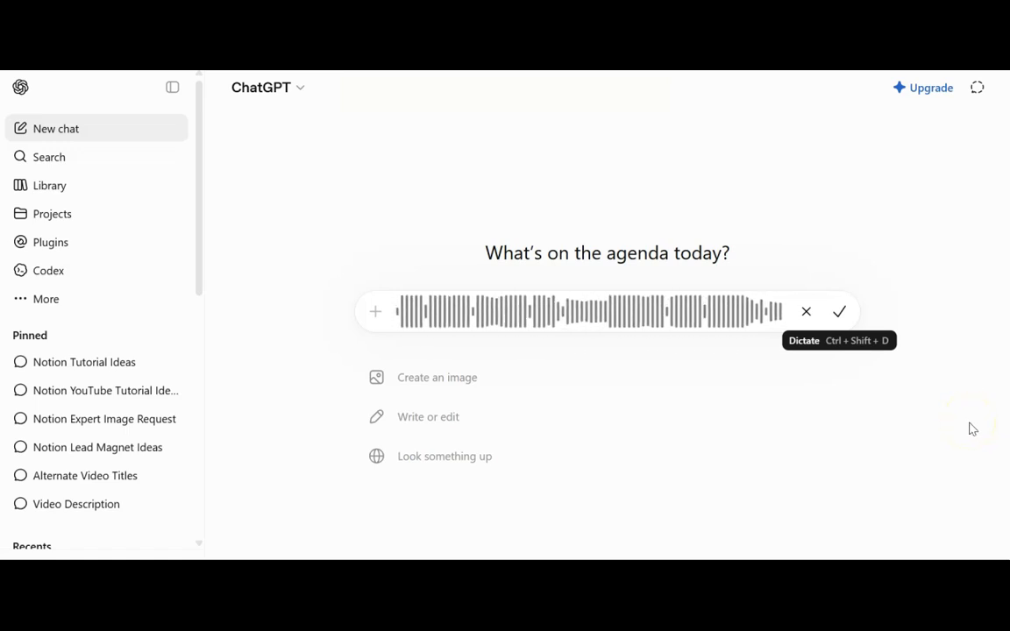
left_click(836, 317)
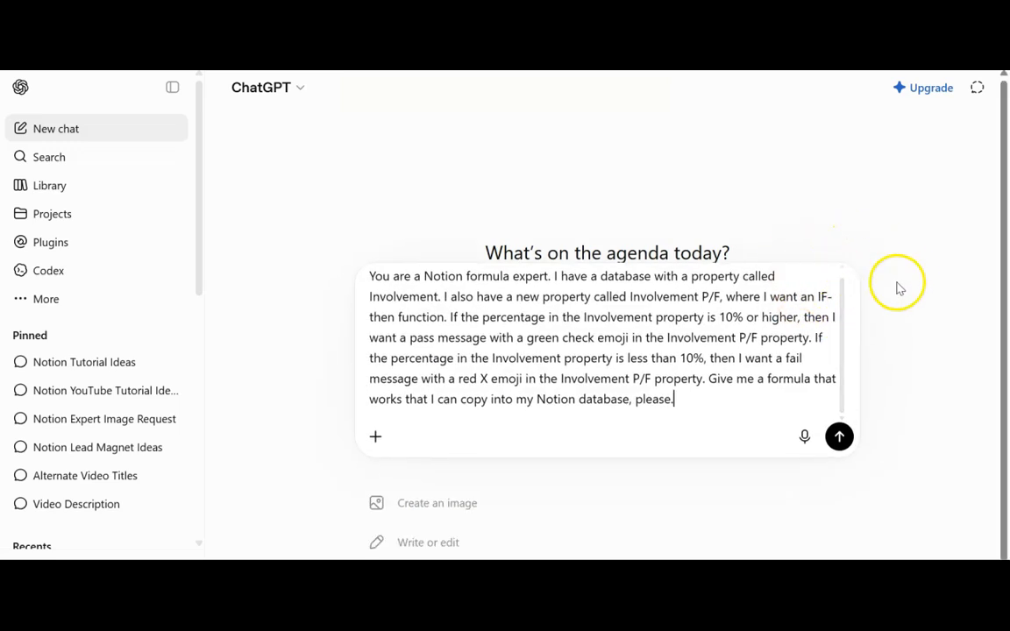
left_click(839, 438)
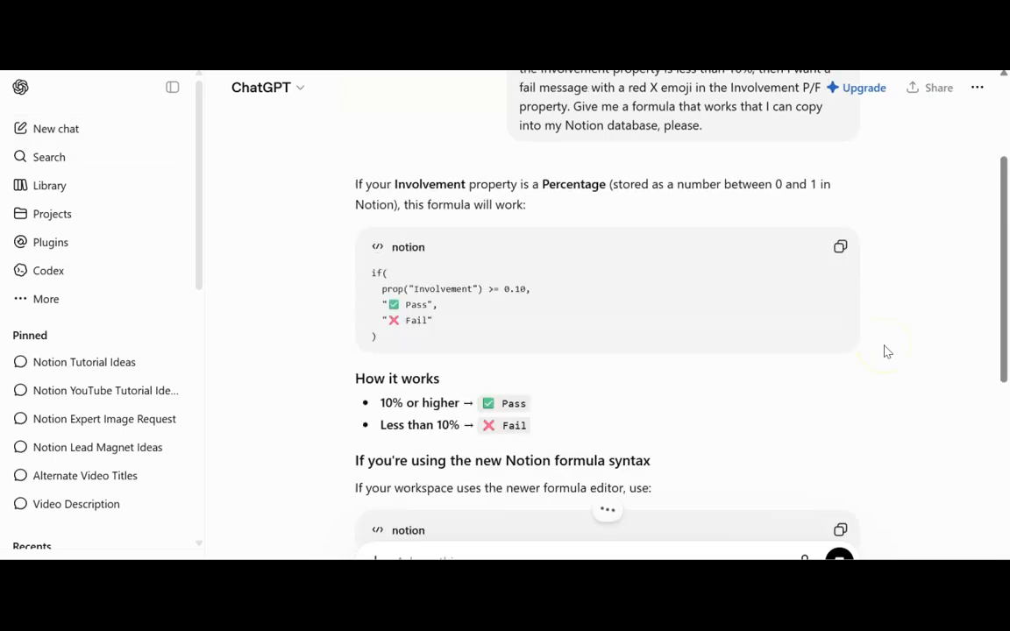
Read through both suggested formula versions in the reply and copy the one that uses prop("Involvement") >= 0.10
scroll(894, 359, "down", 1)
scroll(893, 359, "down", 1)
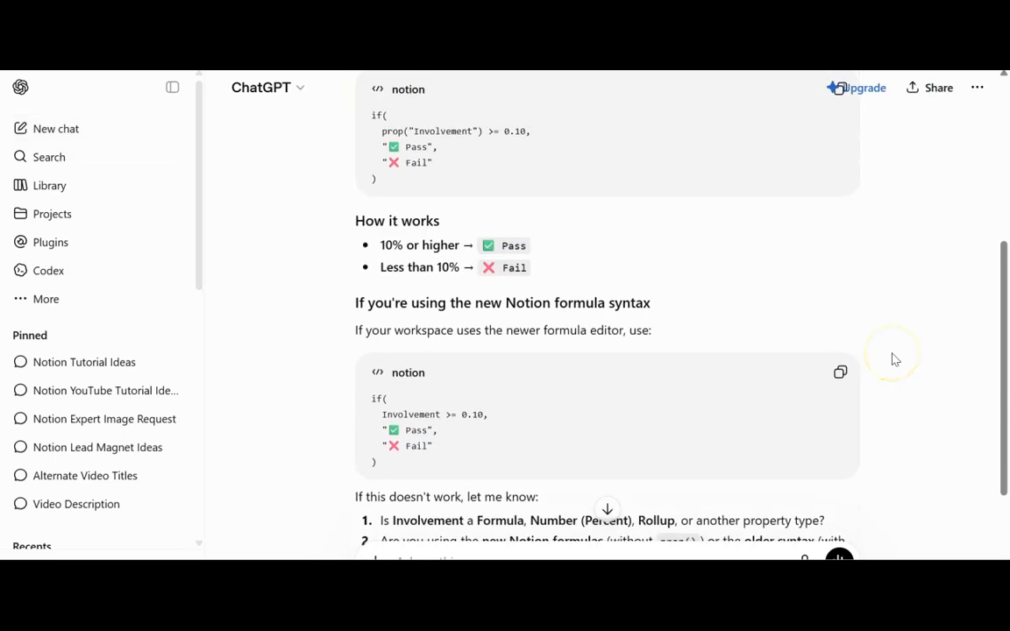
scroll(893, 359, "up", 2)
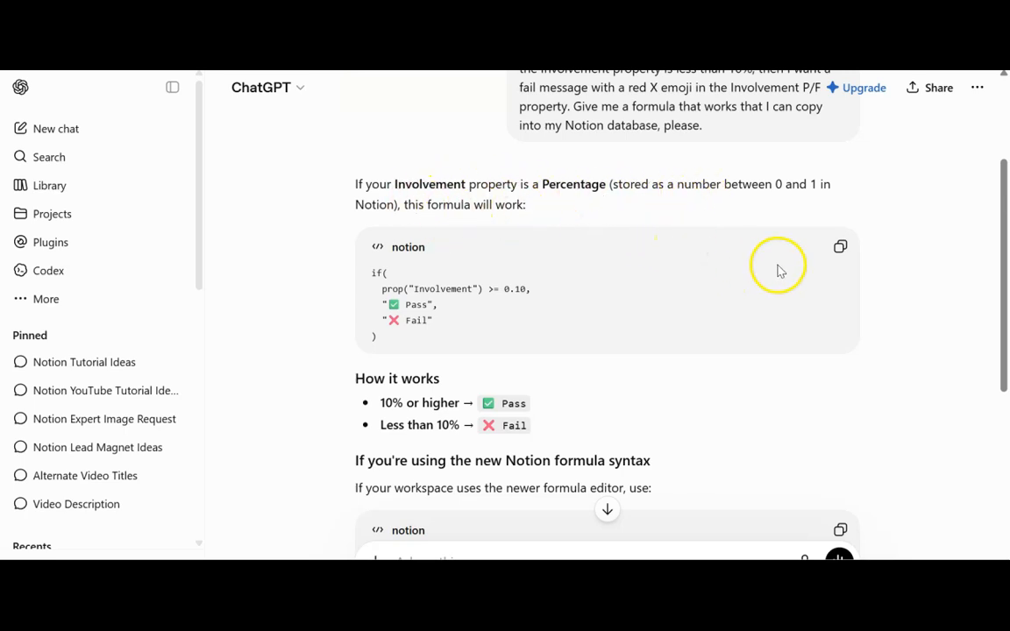
scroll(748, 304, "down", 3)
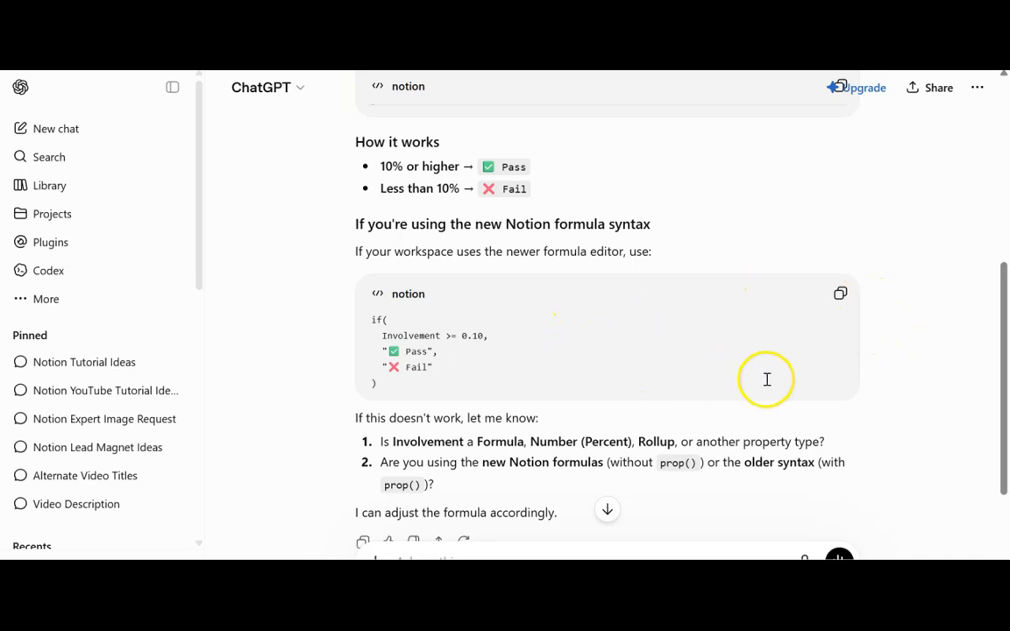
scroll(770, 374, "up", 1)
scroll(770, 378, "up", 1)
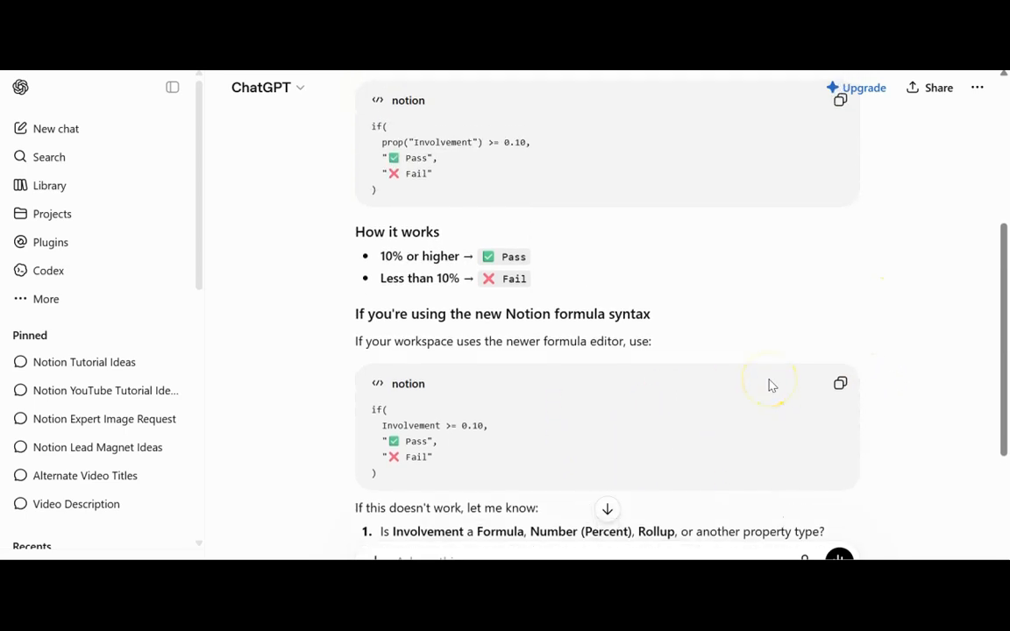
scroll(763, 383, "up", 2)
scroll(750, 382, "down", 3)
scroll(753, 382, "up", 1)
scroll(754, 382, "up", 1)
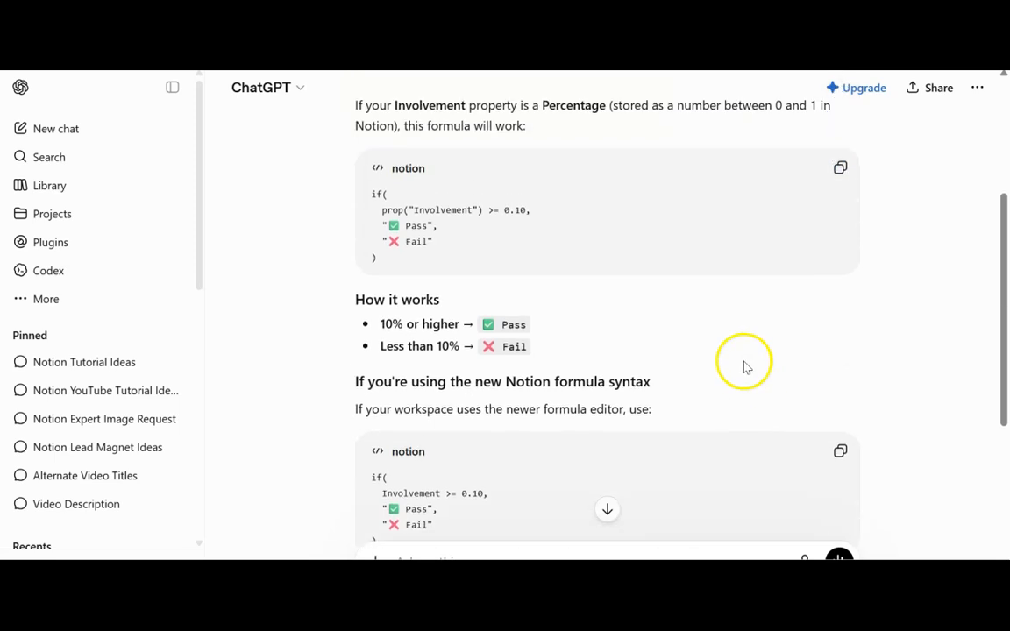
scroll(744, 363, "down", 1)
scroll(776, 373, "up", 3)
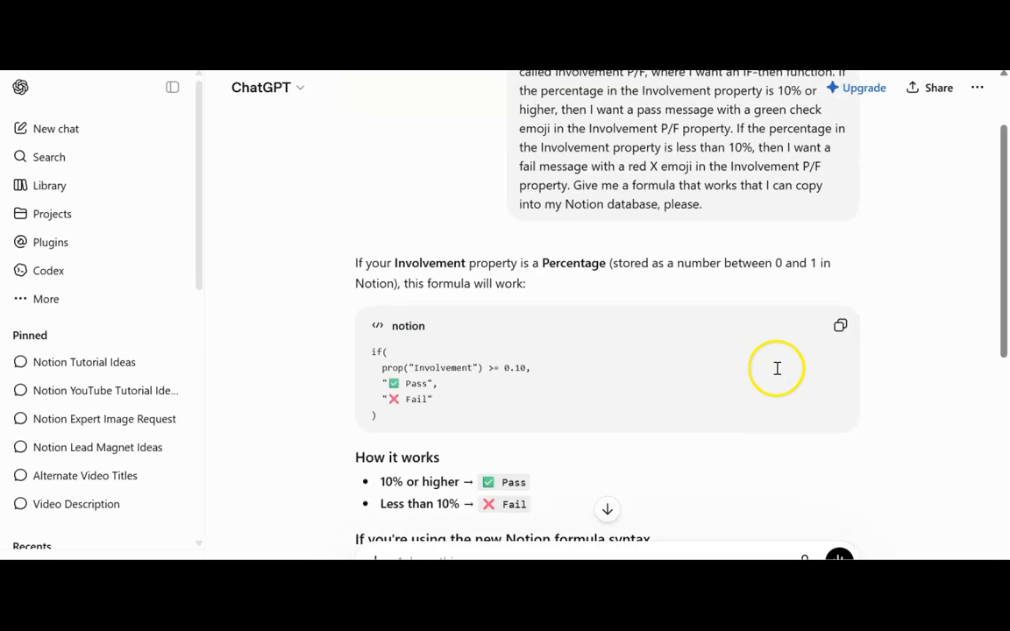
left_click(847, 328)
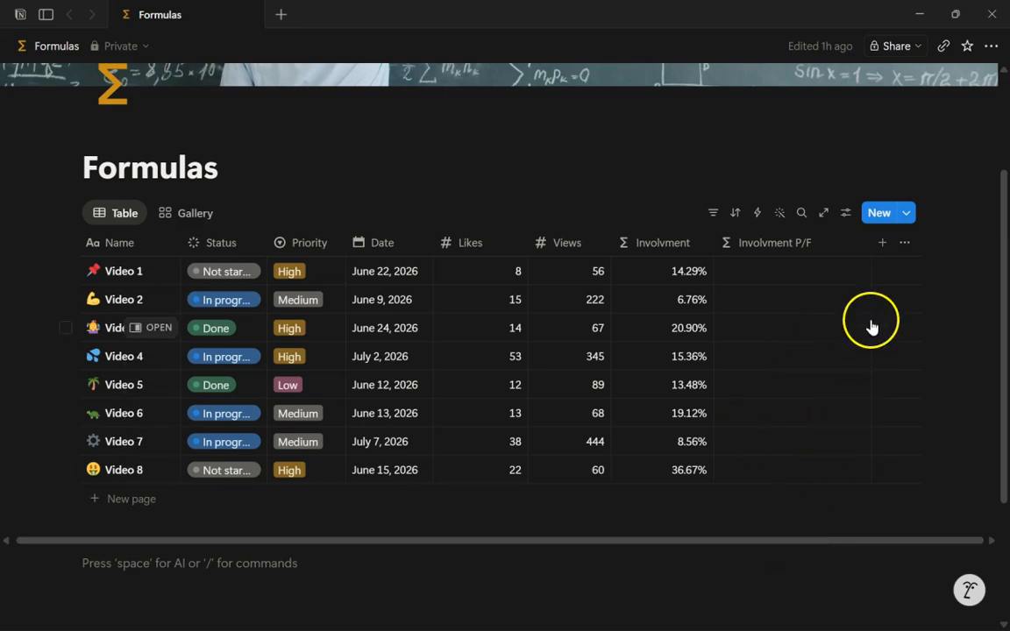
Switch to Notion, try the copied if formula as the Involvment P/F formula, and reopen it to check the property reference
left_click(766, 278)
right_click(593, 316)
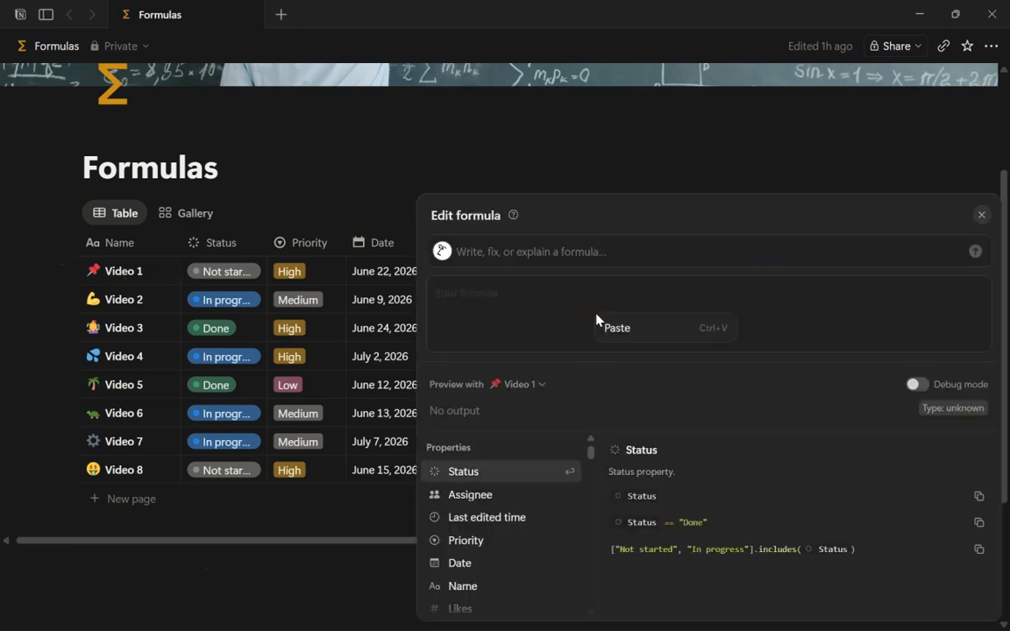
left_click(618, 333)
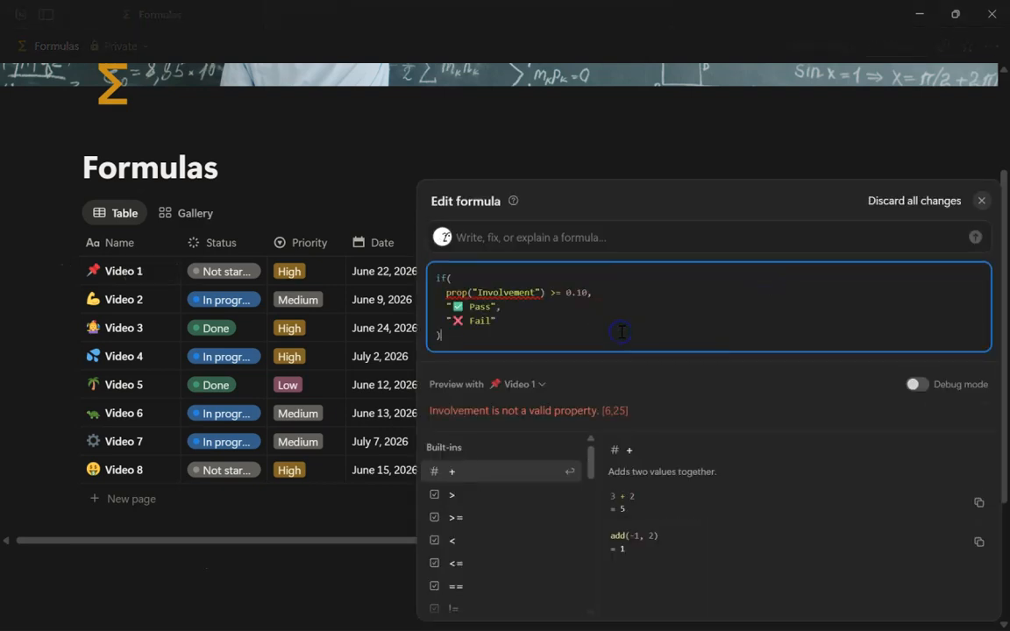
left_click(570, 126)
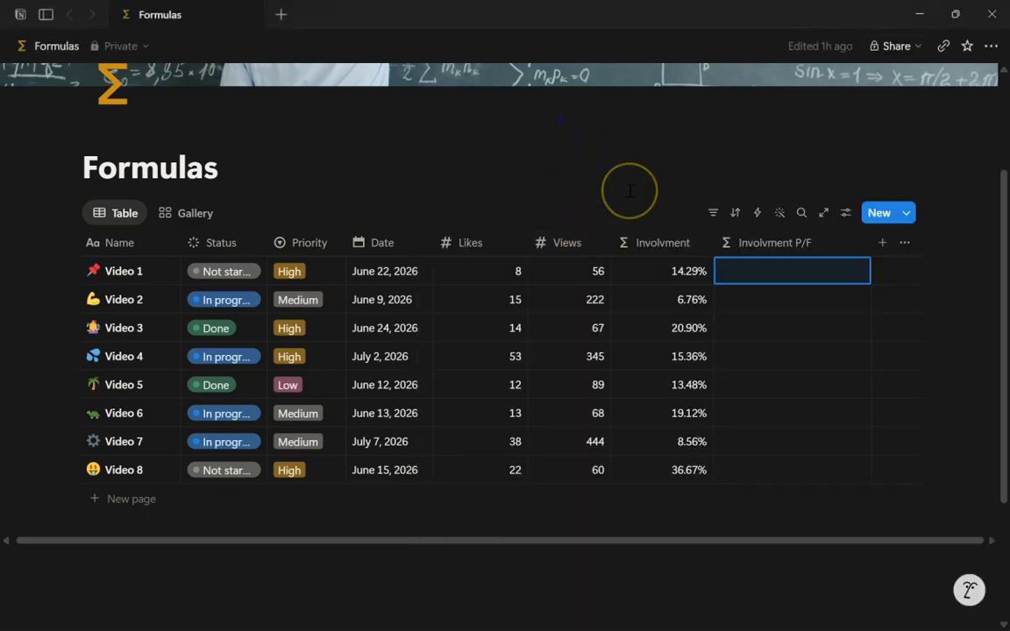
left_click(766, 268)
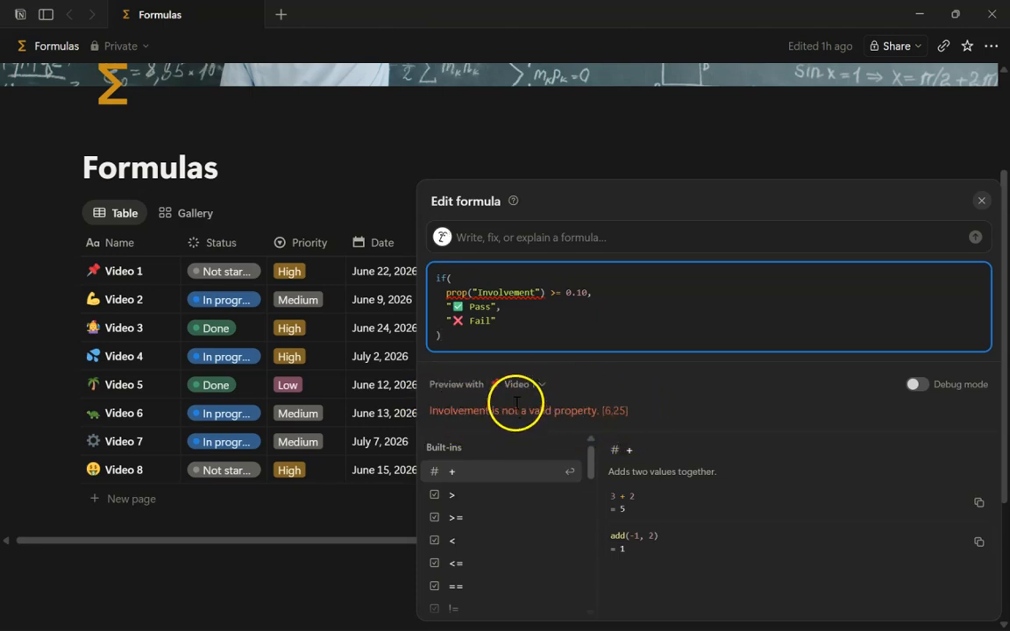
left_click(514, 149)
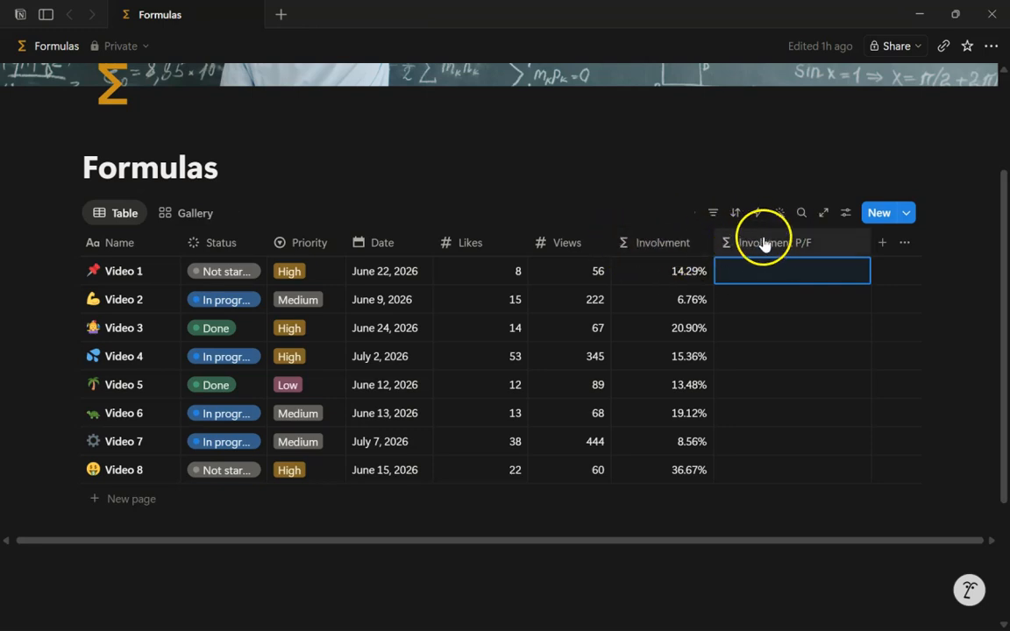
Correct the name of the Involvment property to "Involvement"
left_click(666, 250)
left_click(647, 179)
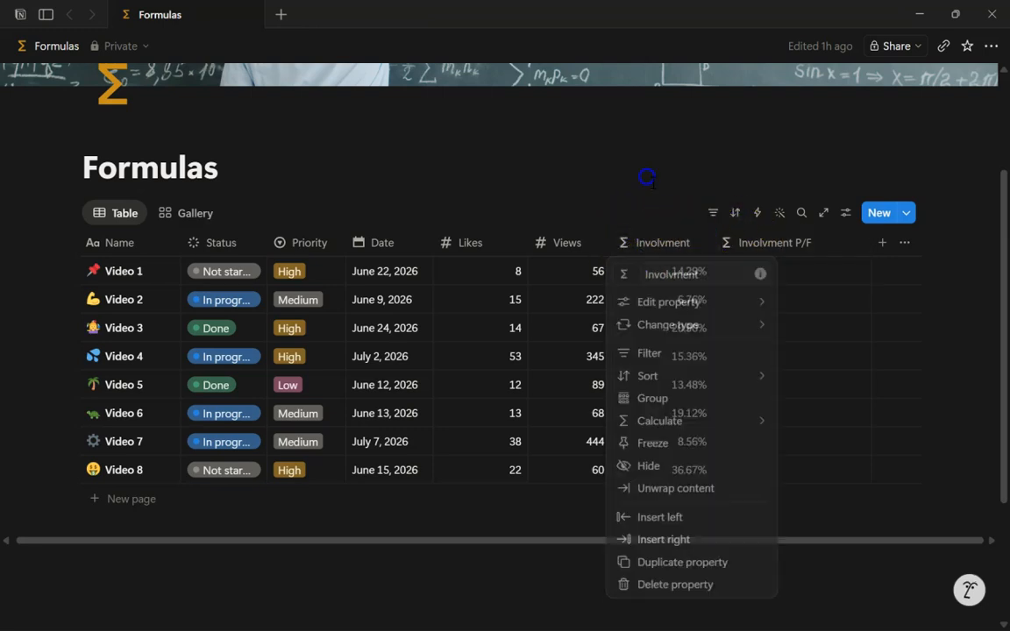
left_click(669, 252)
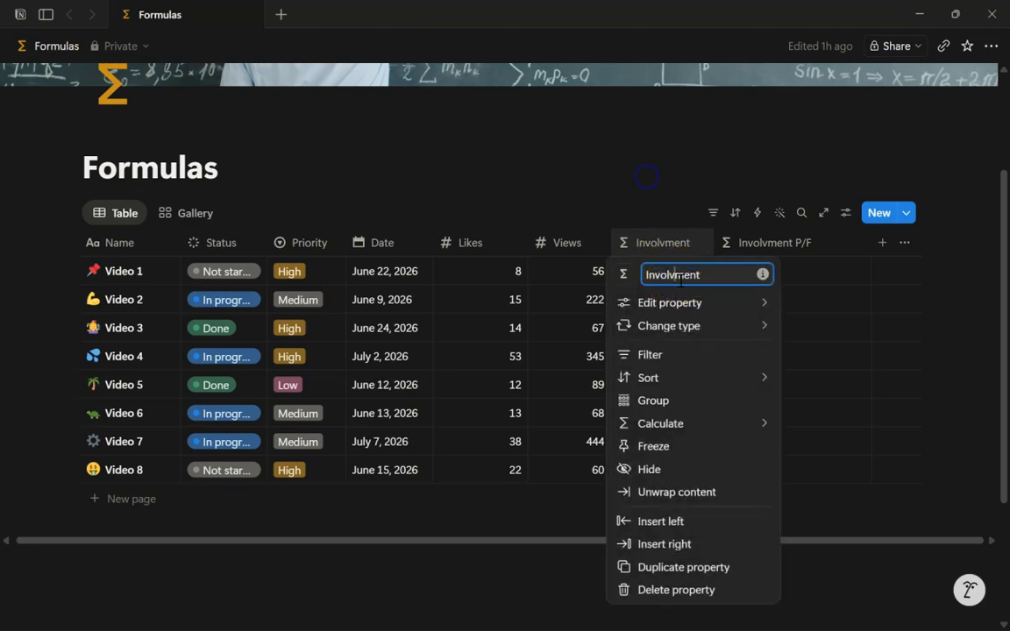
left_click(676, 274)
type("e")
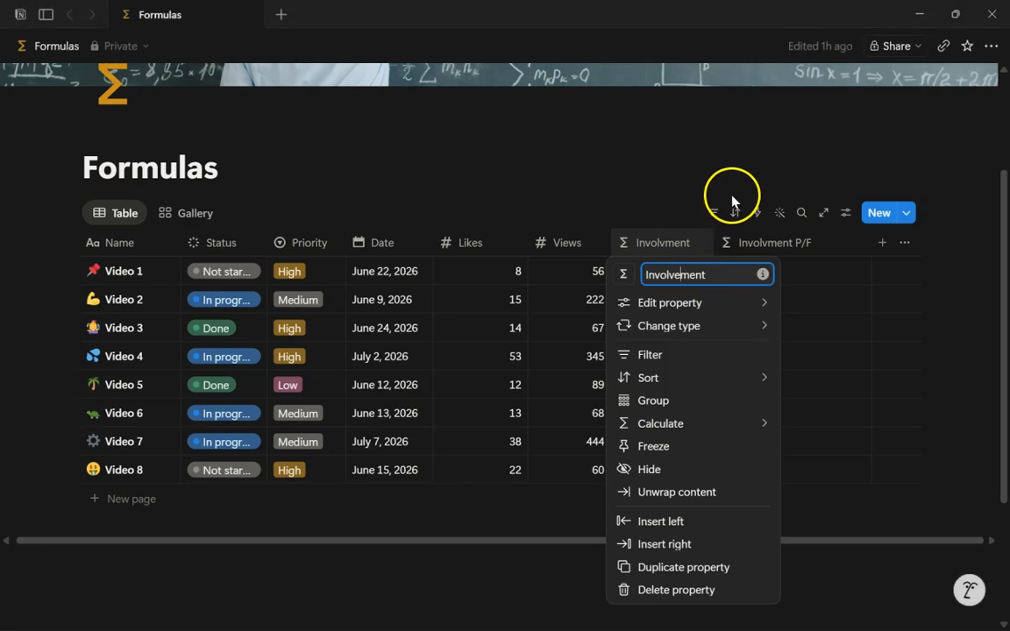
Correct the name of the Involvment P/F property to "Involvement P/F"
left_click(754, 248)
left_click(754, 248)
left_click(775, 274)
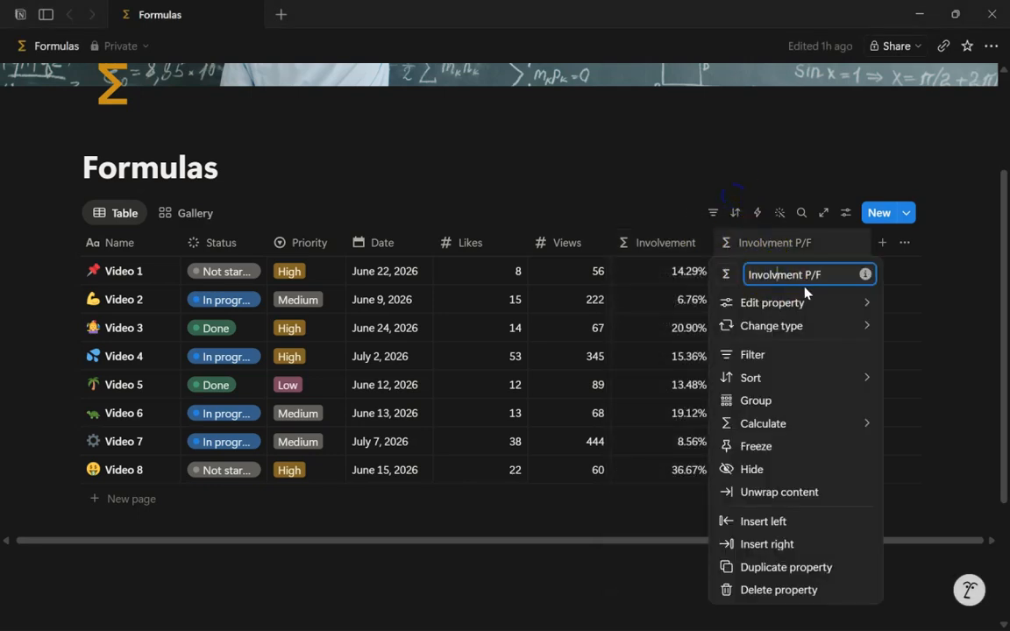
type("e")
left_click(781, 184)
Clear the entire existing formula of the Involvement P/F property
left_click(782, 275)
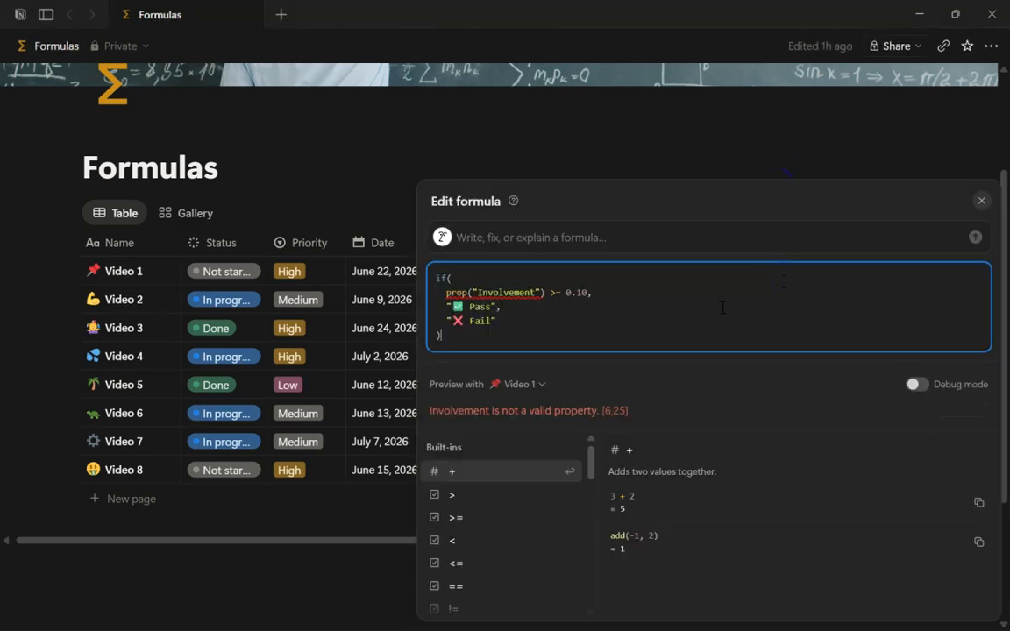
left_click(570, 330)
left_click_drag(429, 326, 549, 331)
left_click(552, 337)
key("BackSpace")
key("BackSpace")
key("BackSpace")
key("BackSpace")
key("BackSpace")
key("BackSpace")
key("BackSpace")
key("BackSpace")
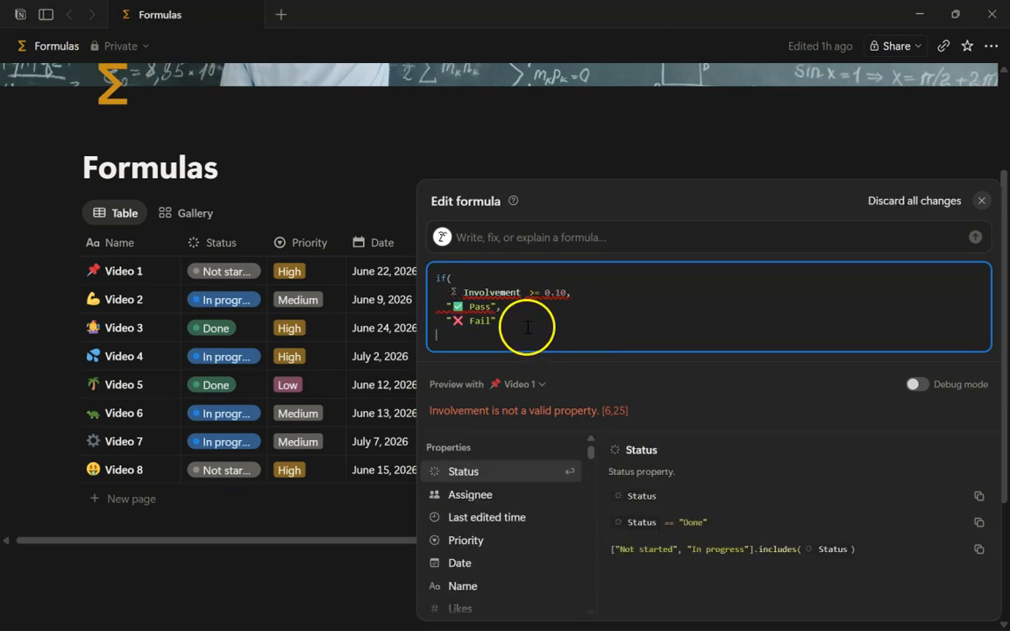
key("BackSpace")
key("BackSpace")
key("BackSpace")
key("BackSpace")
key("BackSpace")
key("BackSpace")
key("BackSpace")
key("BackSpace")
key("BackSpace")
key("BackSpace")
key("BackSpace")
key("BackSpace")
key("BackSpace")
key("BackSpace")
key("BackSpace")
key("BackSpace")
key("BackSpace")
key("BackSpace")
key("BackSpace")
key("BackSpace")
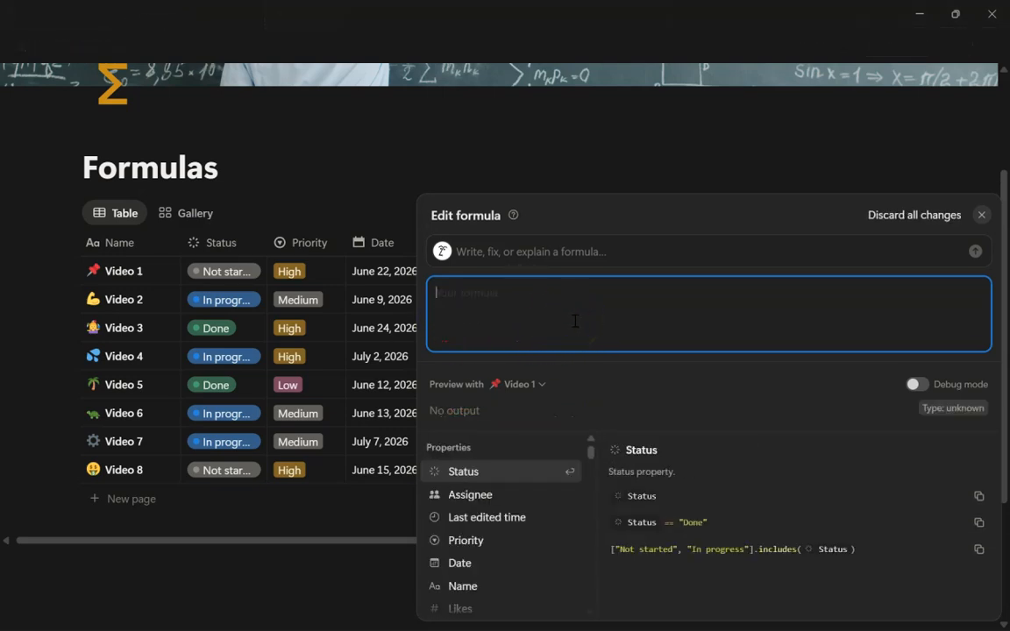
Paste the copied if formula into Involvement P/F, giving "✅ Pass" for Involvement >= 0.10 and "❌ Fail" otherwise, and close the editor
right_click(550, 299)
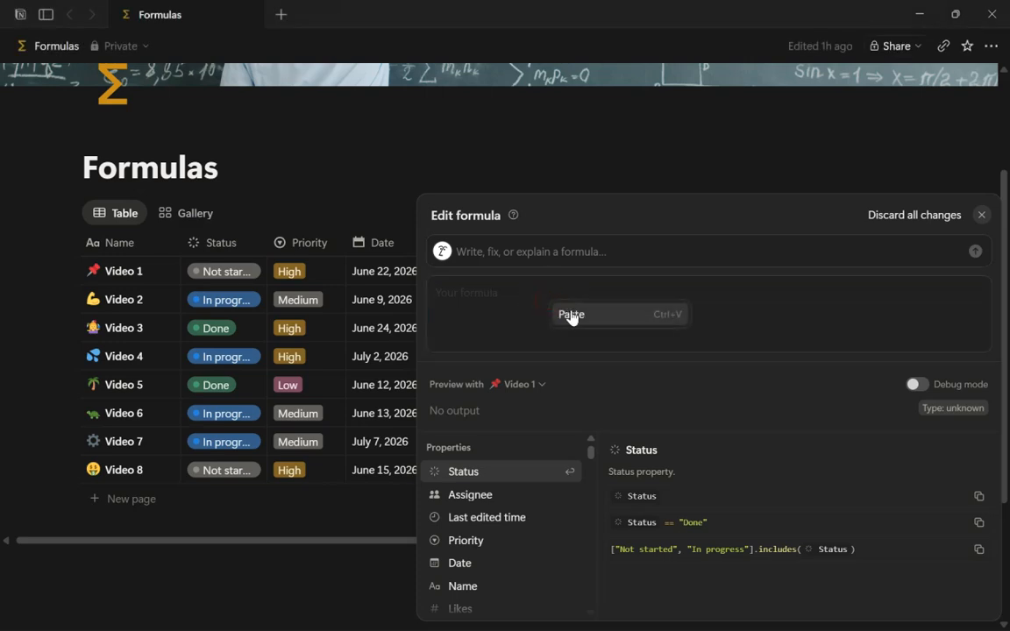
left_click(569, 312)
left_click(377, 138)
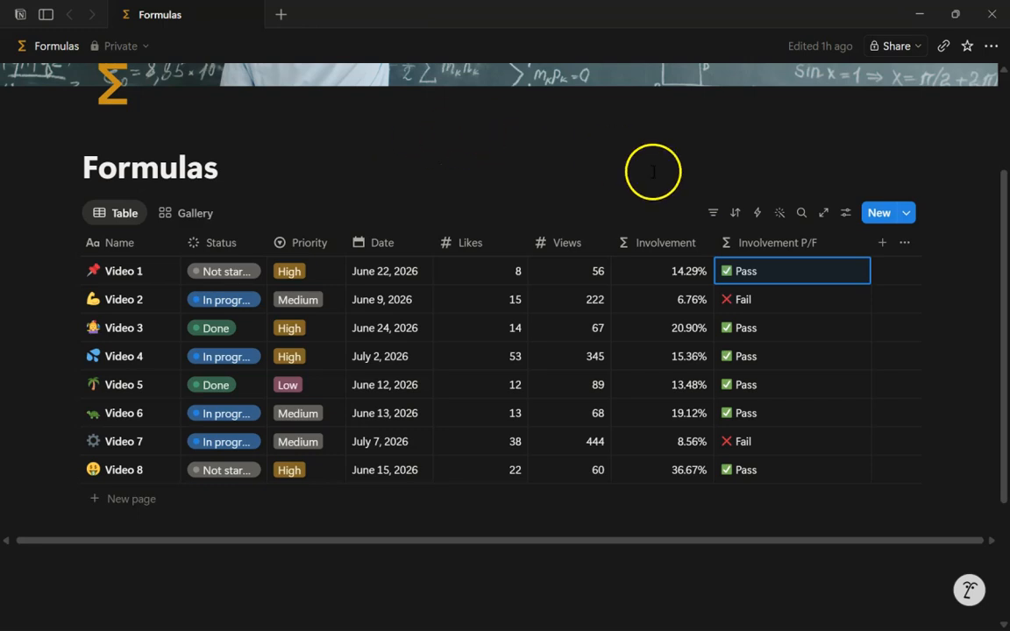